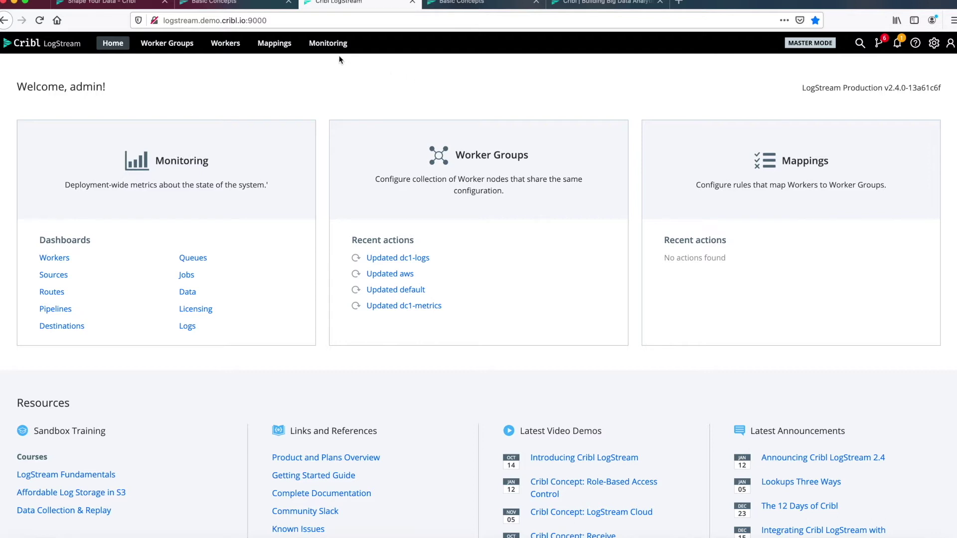
- Review the deployment's monitoring dashboard and worker nodes, ending on the overview of all worker groups
click(329, 45)
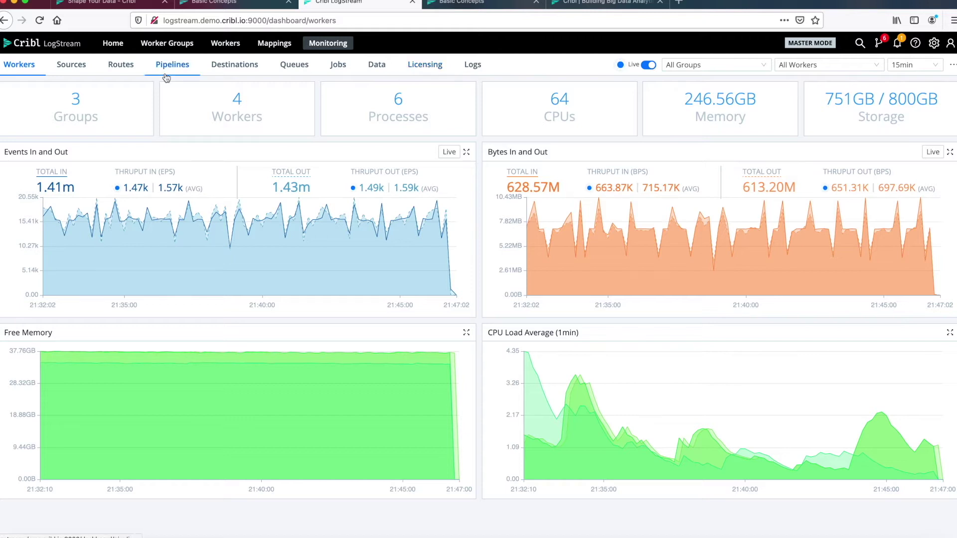
click(225, 43)
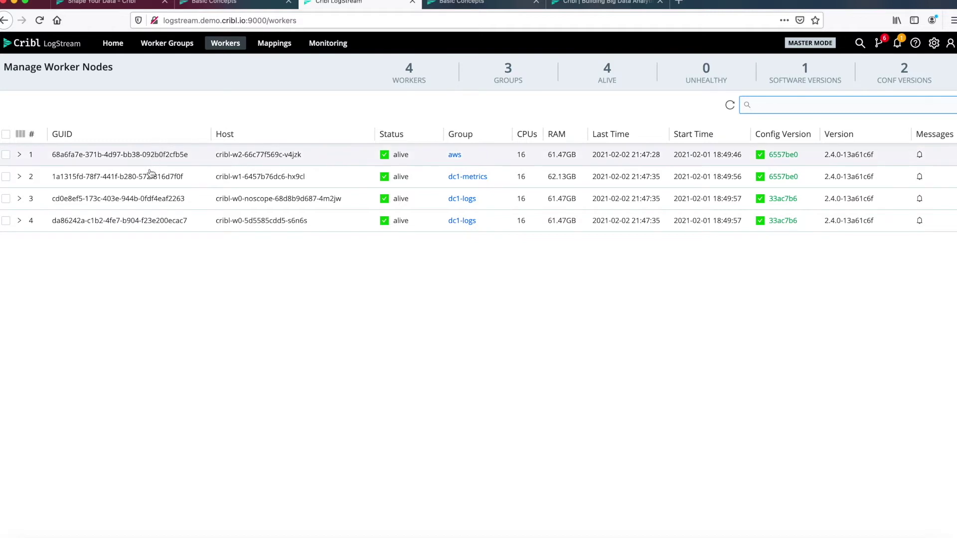
click(172, 51)
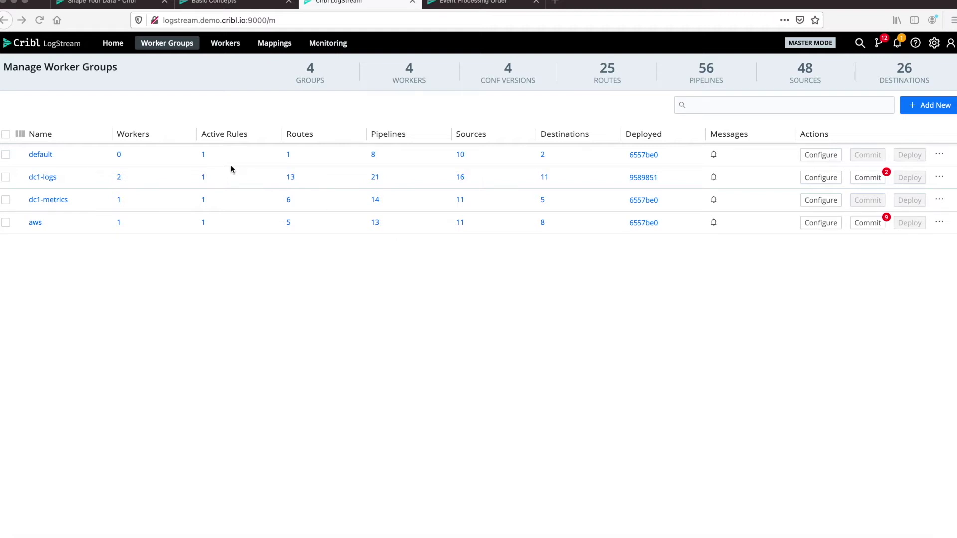
- Open the dc1-logs worker group and consult the Event Processing Order diagram in the Cribl documentation
click(46, 177)
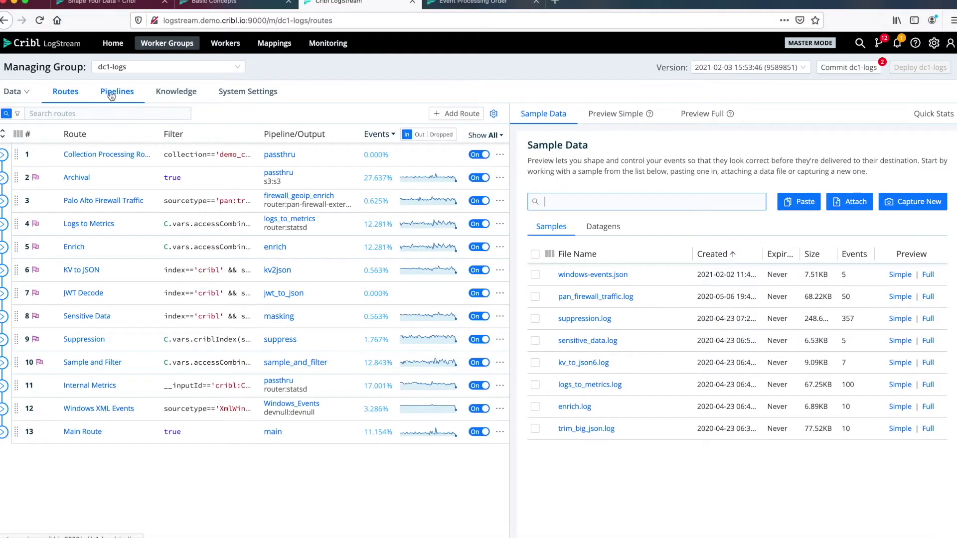
mouse_move(23, 95)
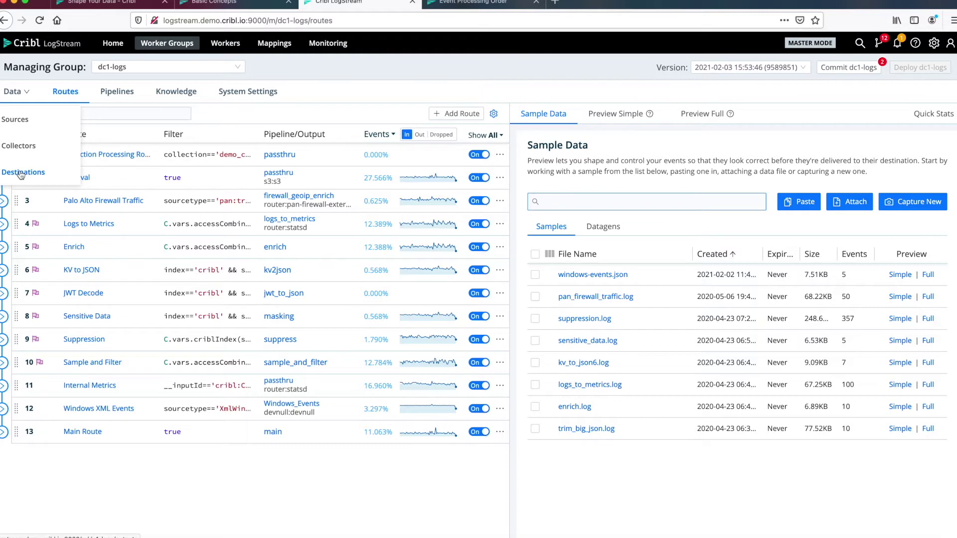
click(458, 4)
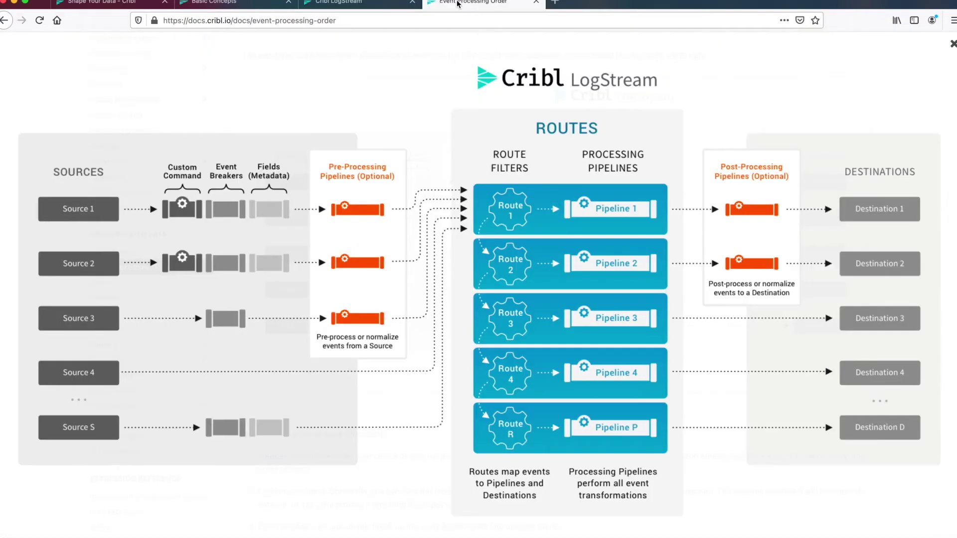
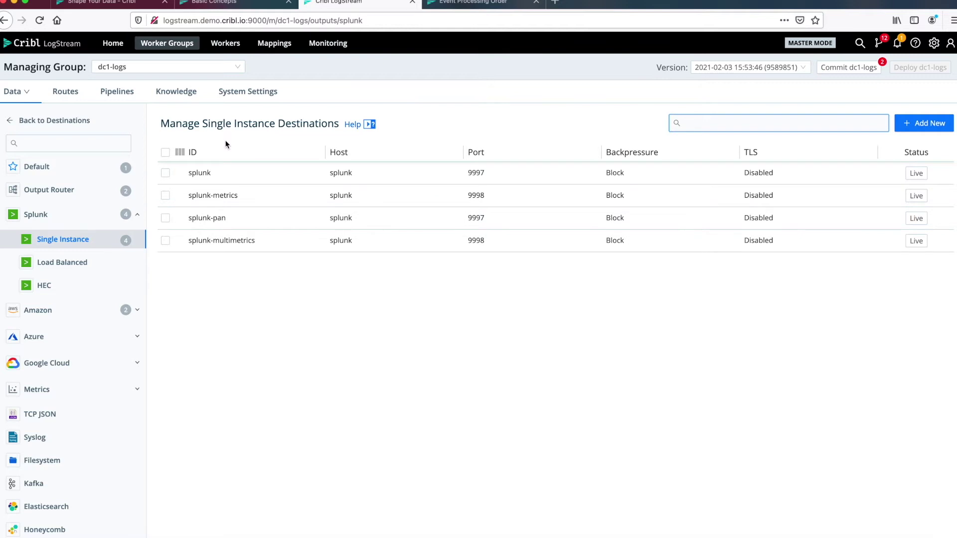
- Inspect the backpressure options of the single-instance destination named splunk, then return to the destinations overview without changing them
click(230, 178)
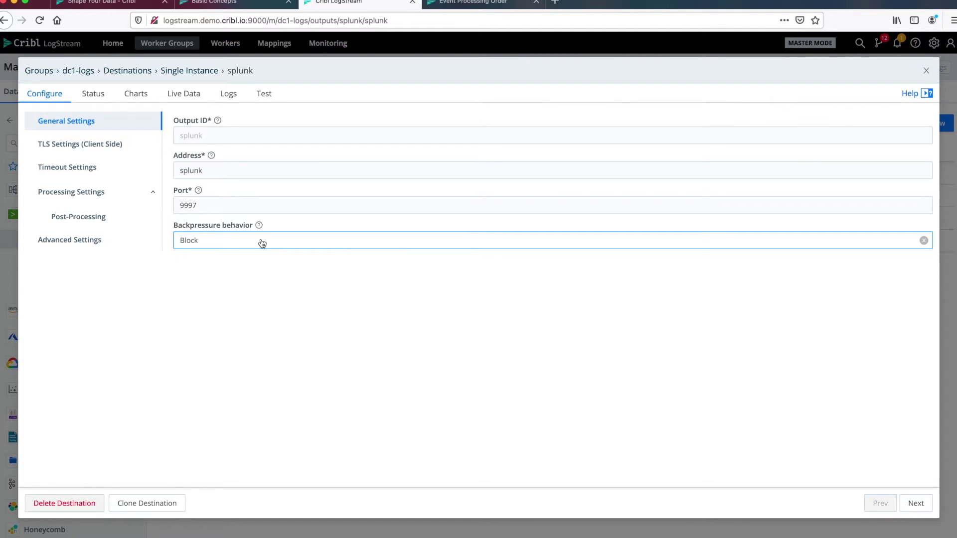
click(262, 242)
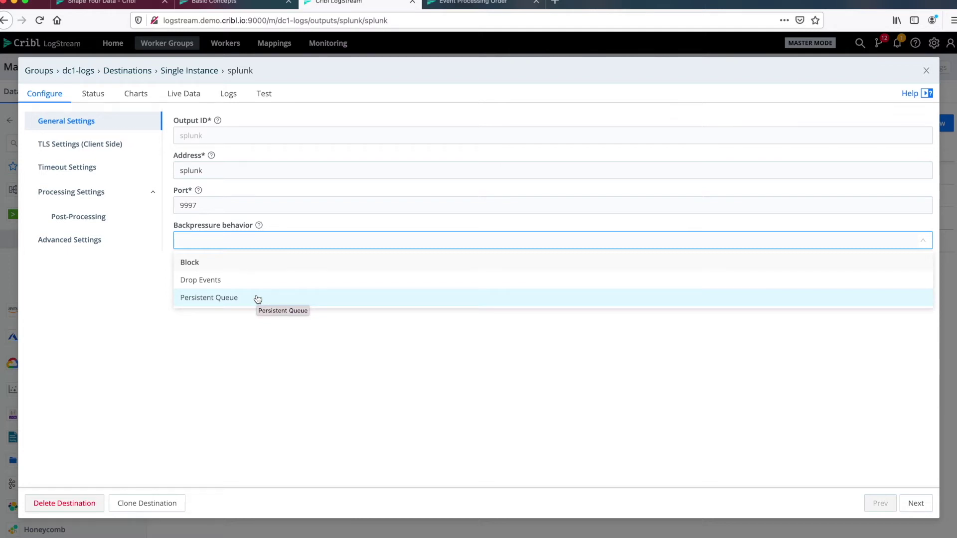
click(151, 280)
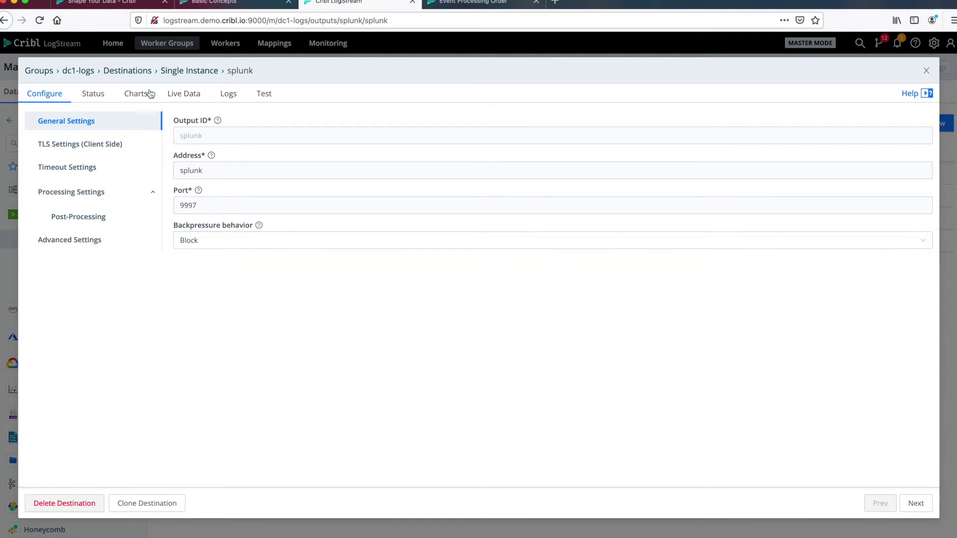
click(133, 71)
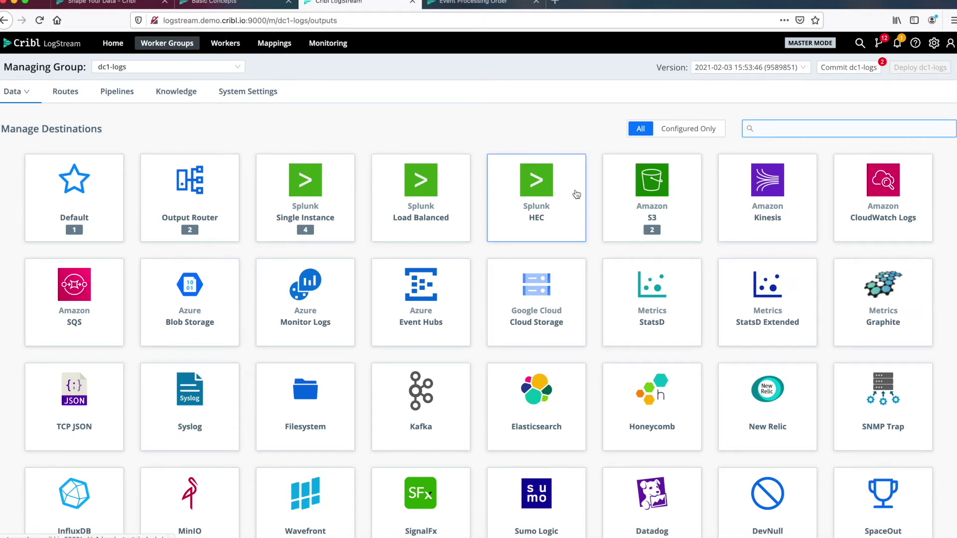
- Inspect the partitioning expression of the Amazon S3 destination named s3 and return to the destinations overview
click(625, 200)
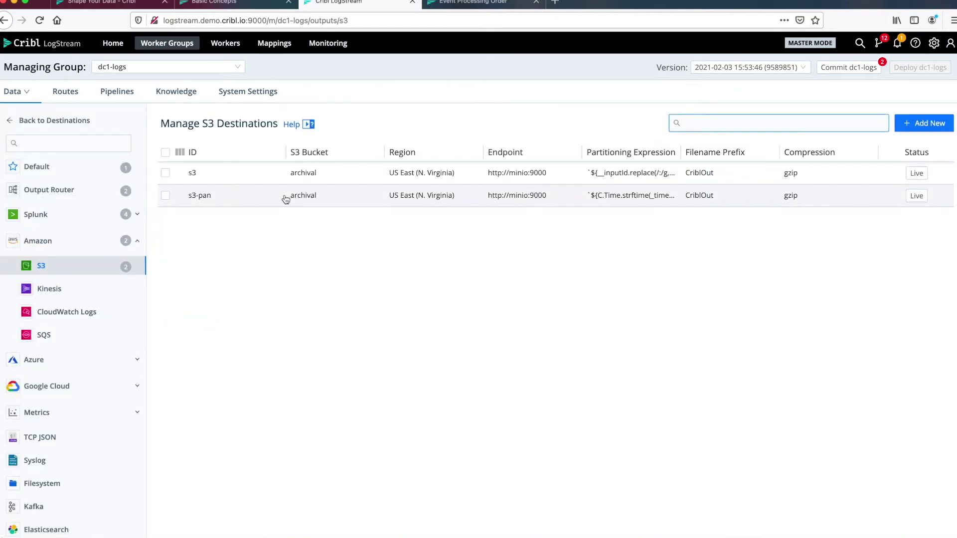
click(272, 172)
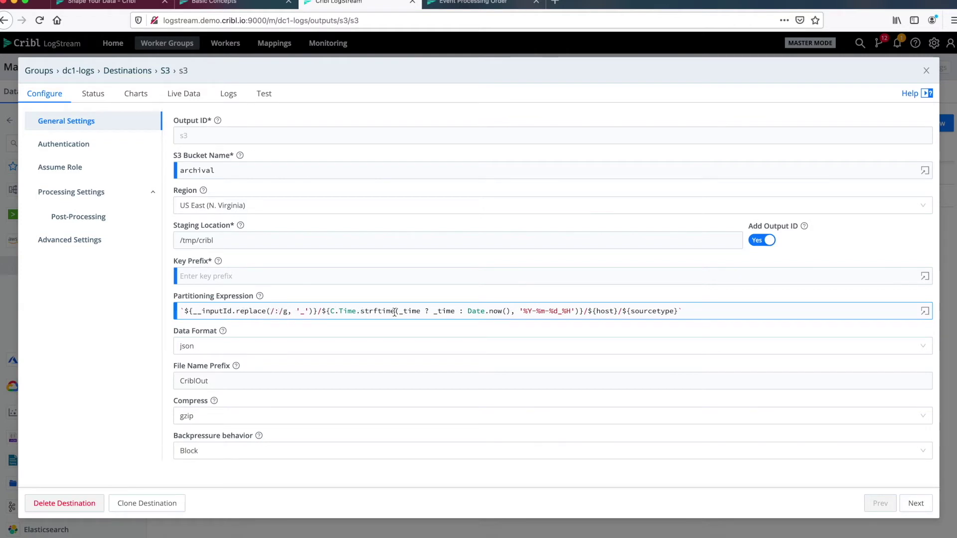
click(658, 308)
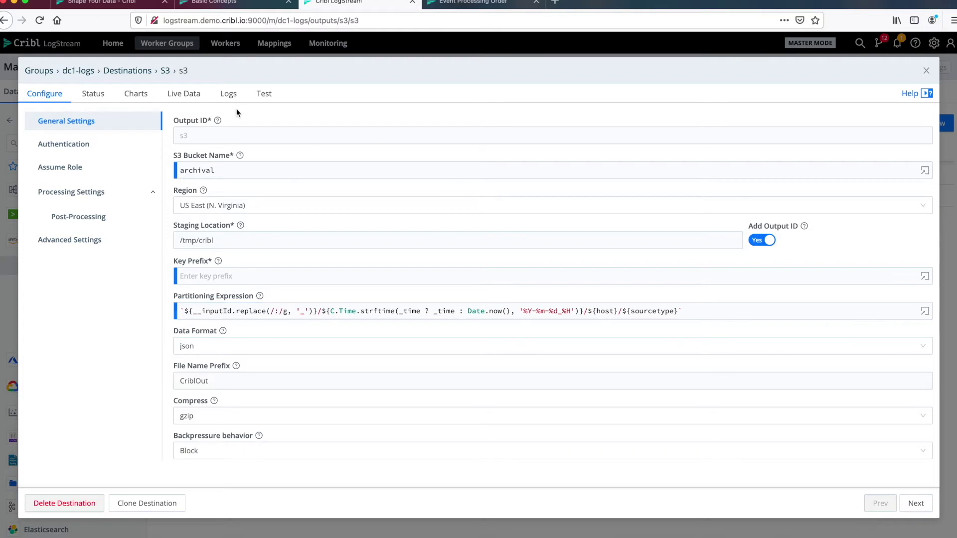
click(139, 72)
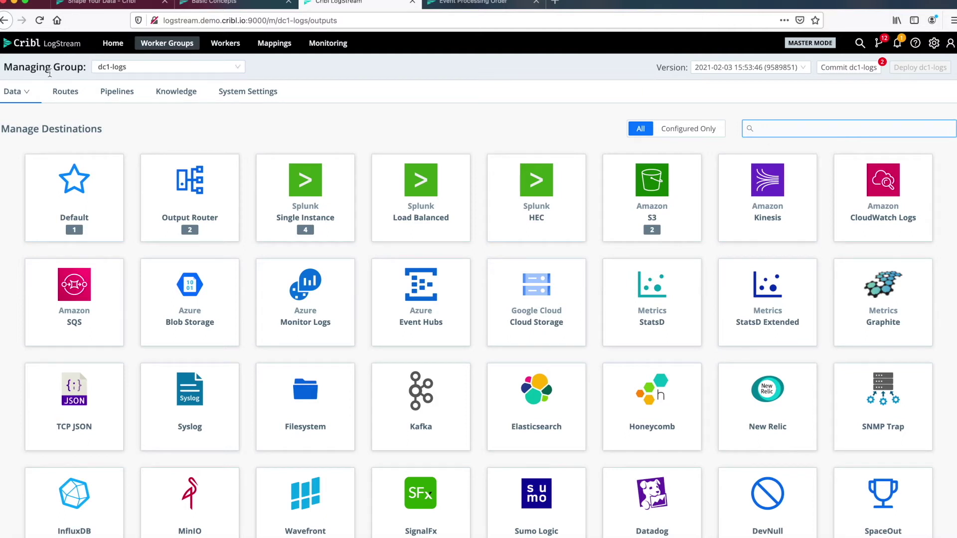
- Inspect the general settings of the enabled syslog source in dc1-logs and close its configuration
mouse_move(26, 100)
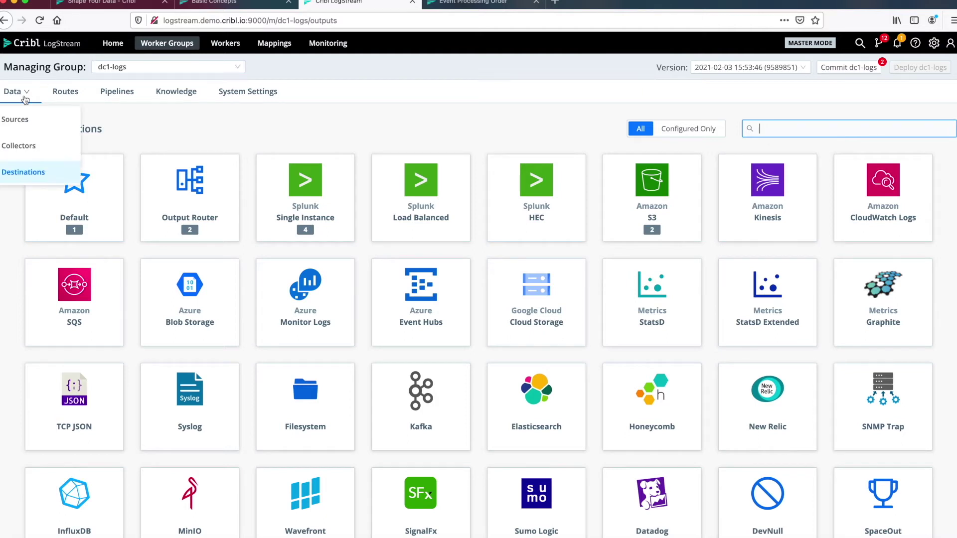
click(15, 120)
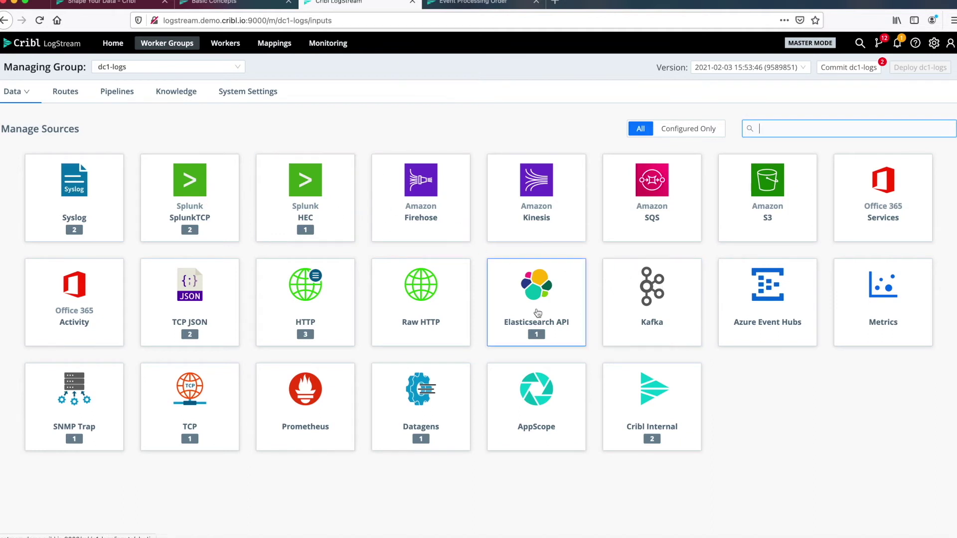
click(93, 201)
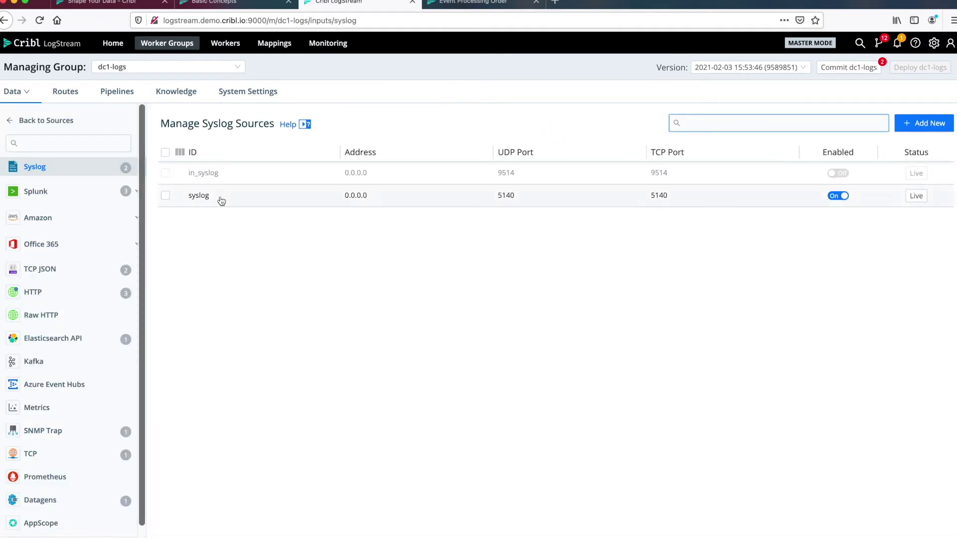
click(268, 202)
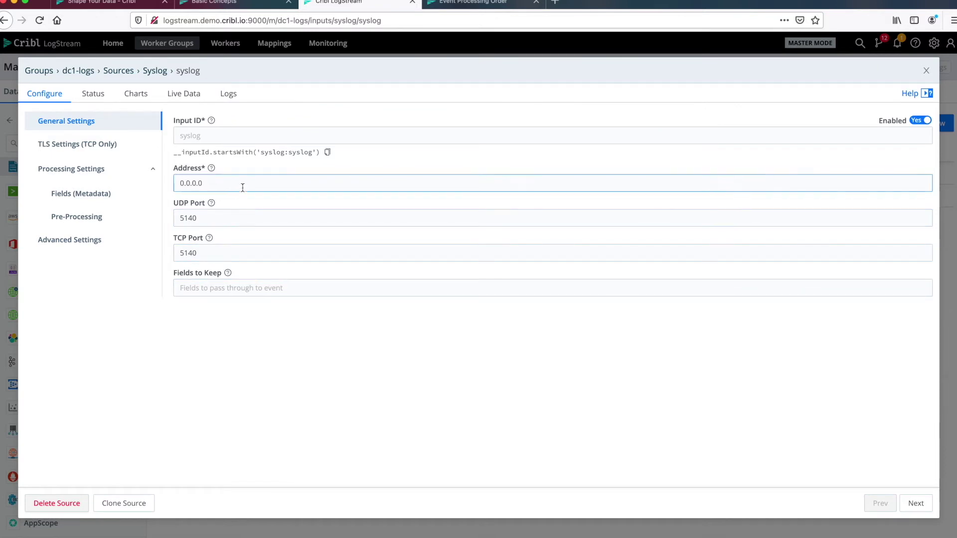
click(926, 70)
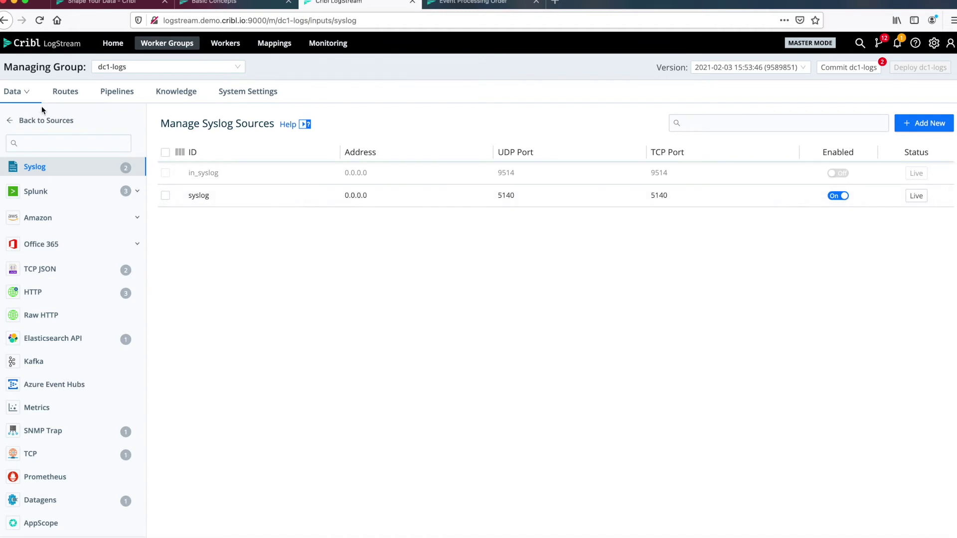
- View the list of collectors configured for the dc1-logs group
mouse_move(24, 94)
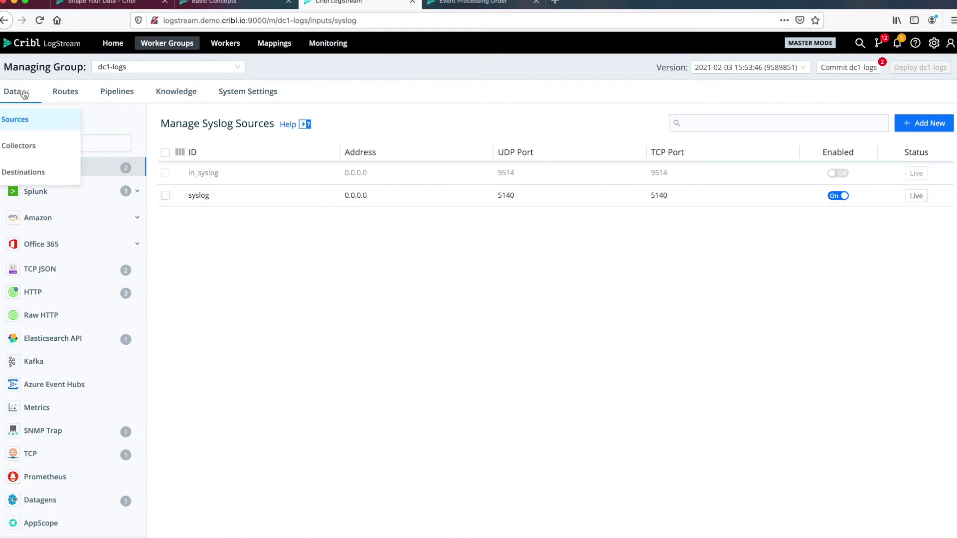
click(24, 147)
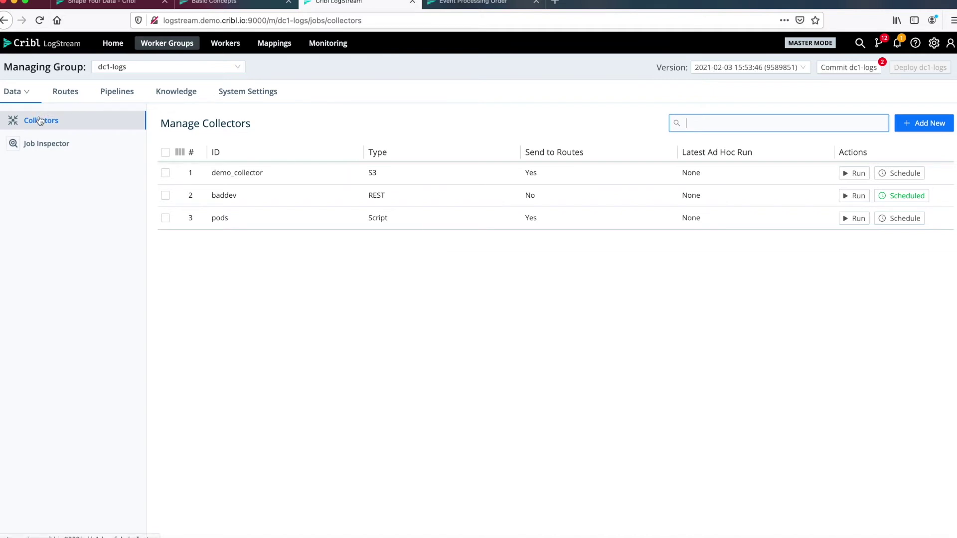
mouse_move(23, 94)
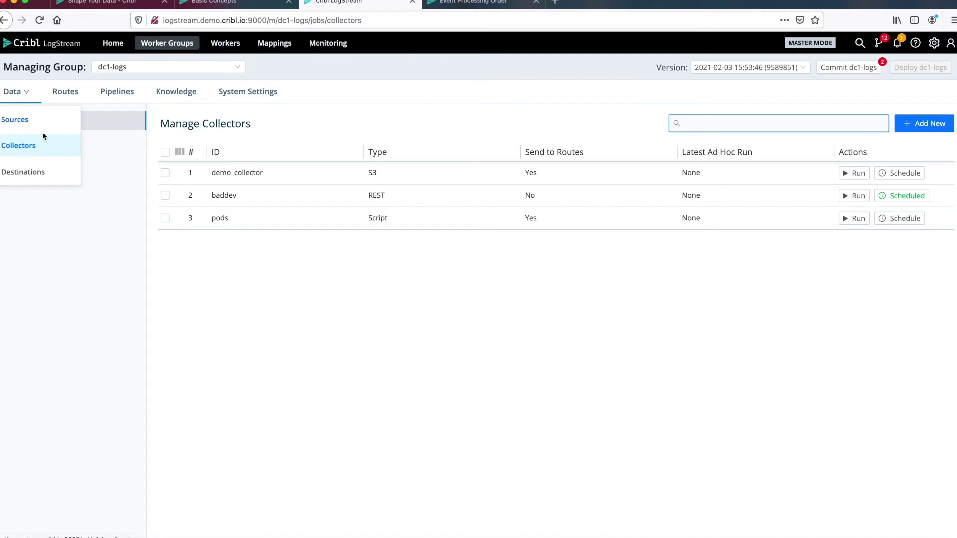
click(42, 146)
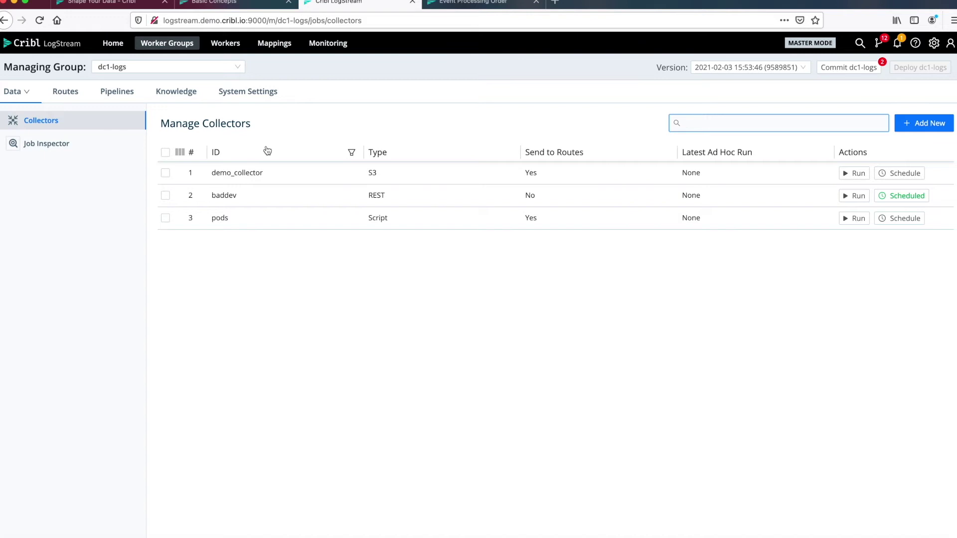
- Examine the filter, pipeline and output of the Palo Alto Firewall Traffic route, and collapse its details
click(71, 93)
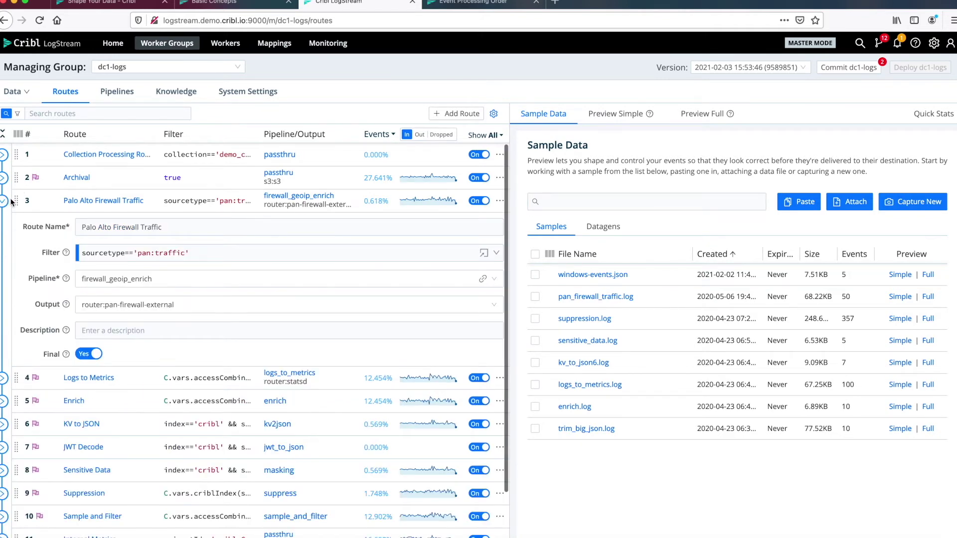
click(97, 256)
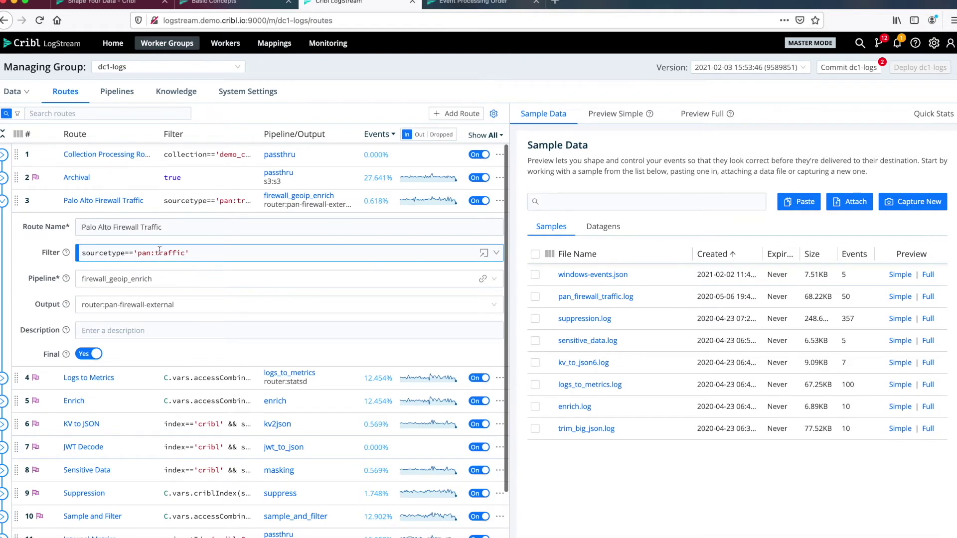
click(85, 281)
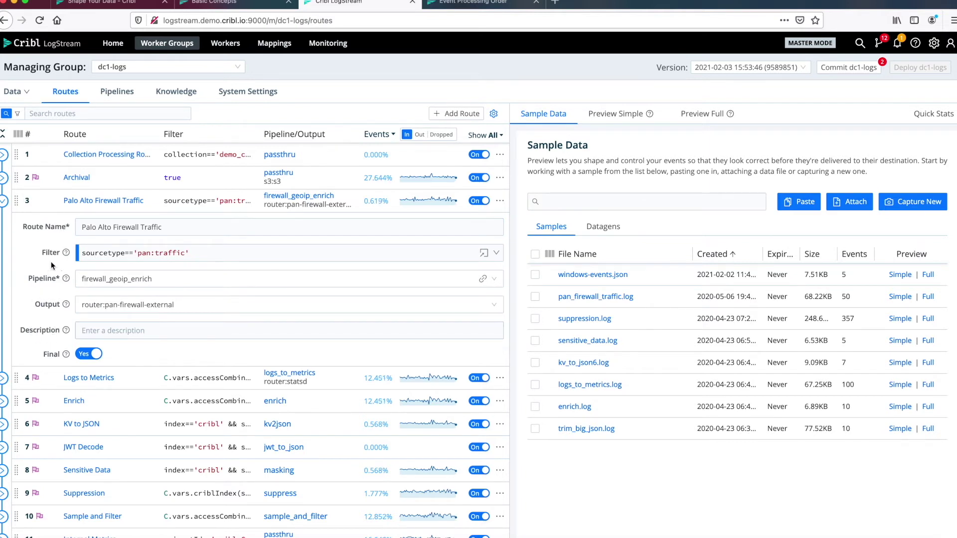
click(82, 255)
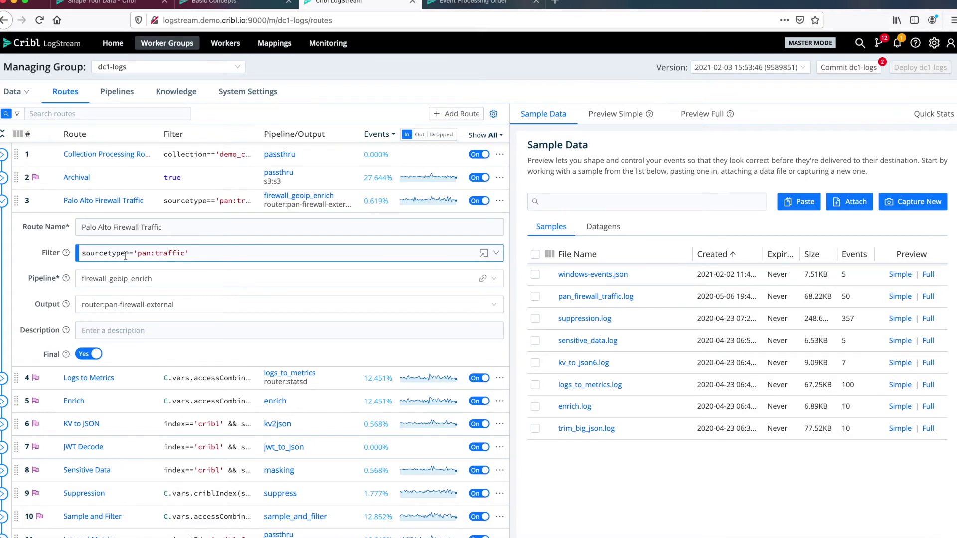
click(98, 277)
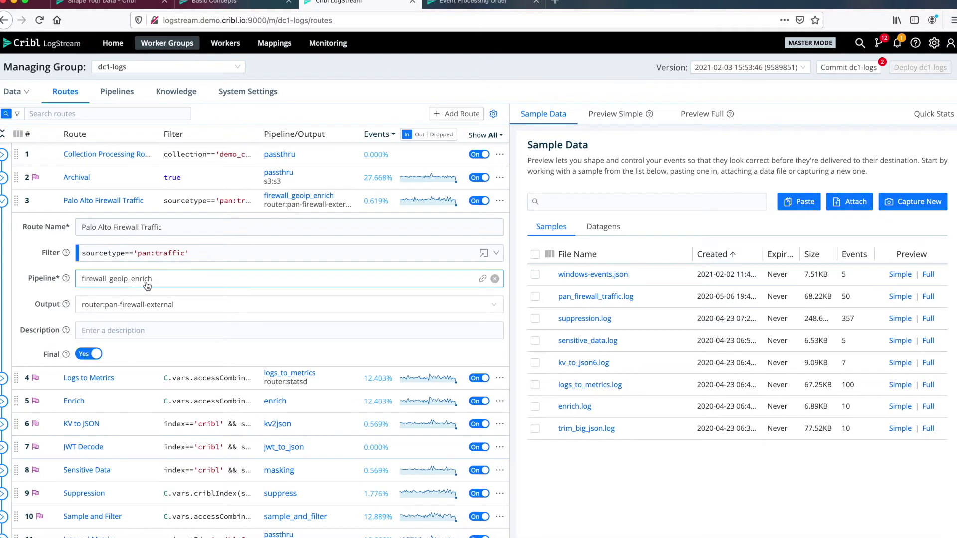
click(92, 310)
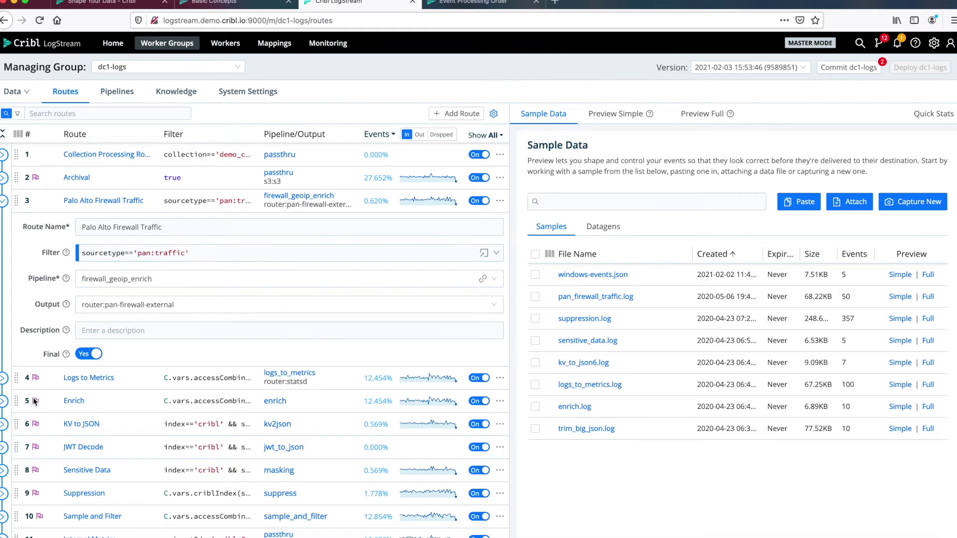
click(5, 204)
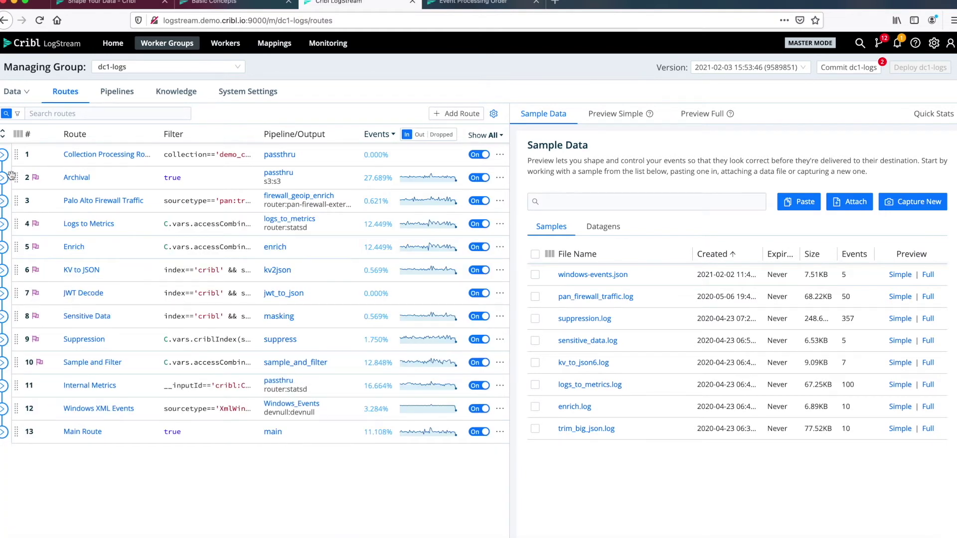
- Try reordering the Archival route below Palo Alto Firewall Traffic, and return it to second position
drag(16, 177, 17, 180)
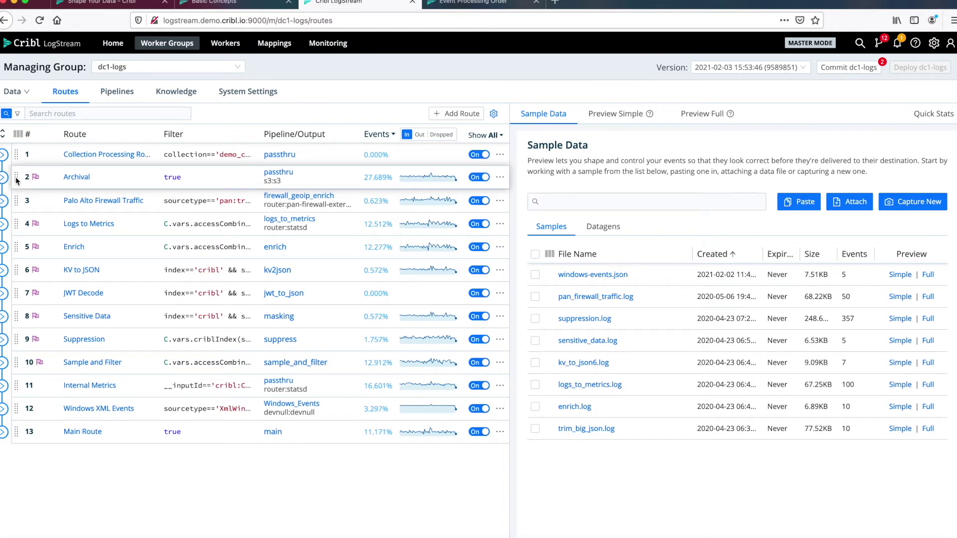
drag(17, 181, 16, 181)
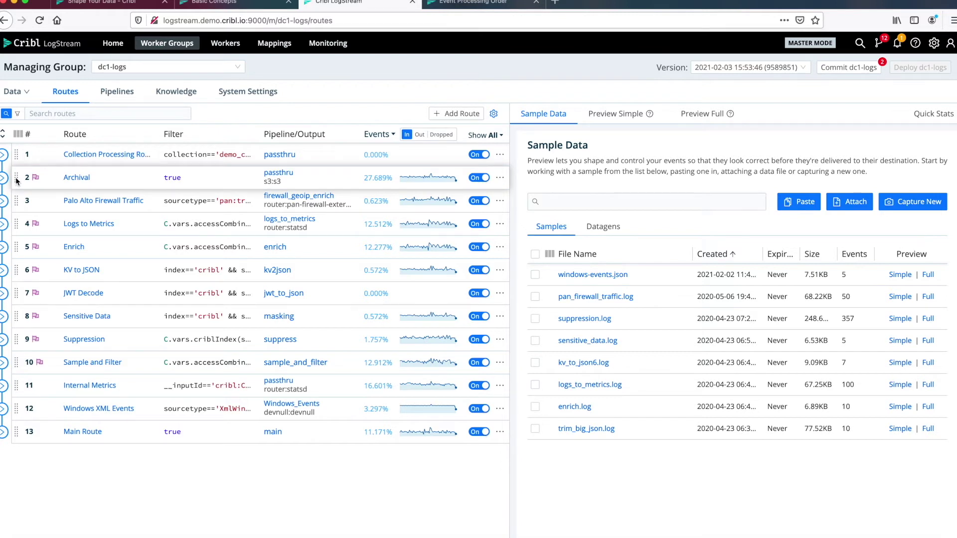
drag(16, 181, 18, 205)
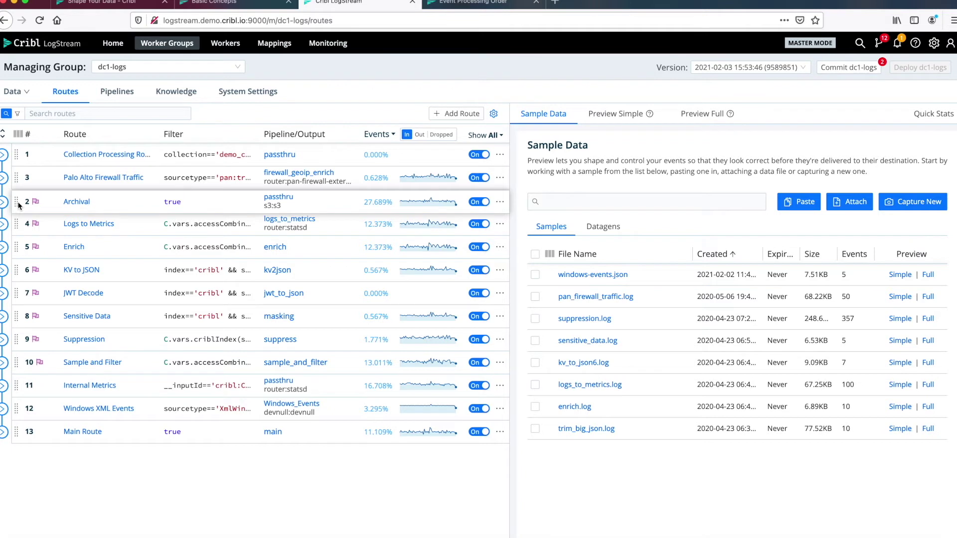
drag(19, 206, 13, 173)
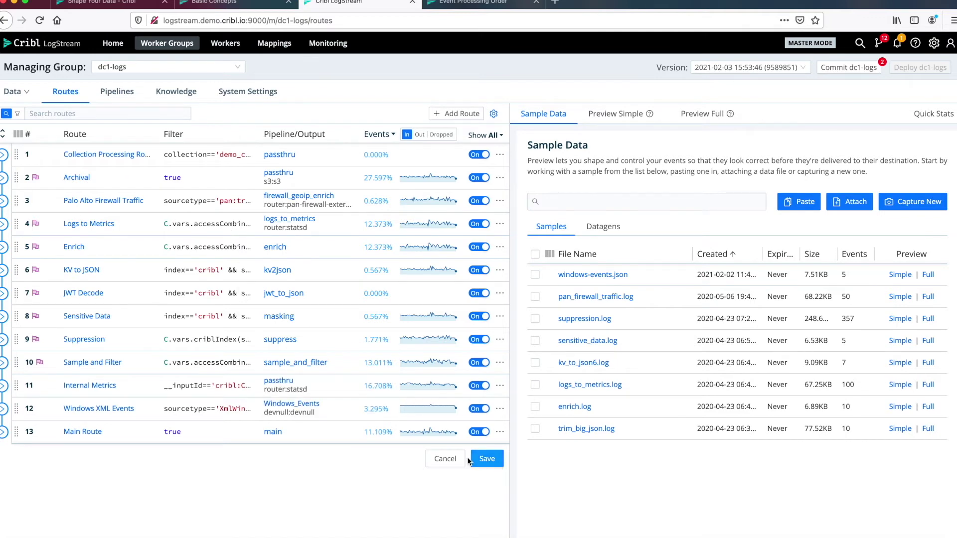
- Discard the pending route changes and inspect the GeoIP function group in the firewall_geoip_enrich pipeline
click(455, 462)
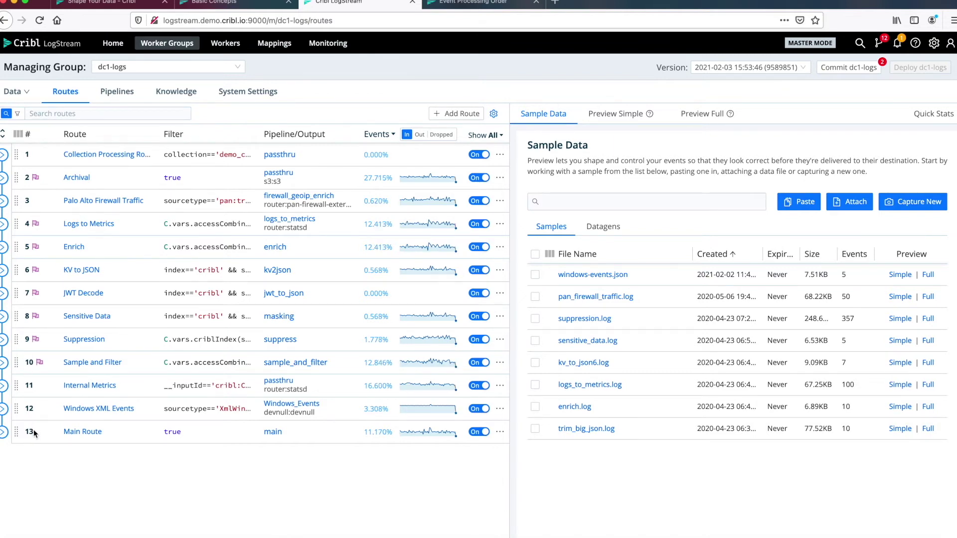
click(118, 93)
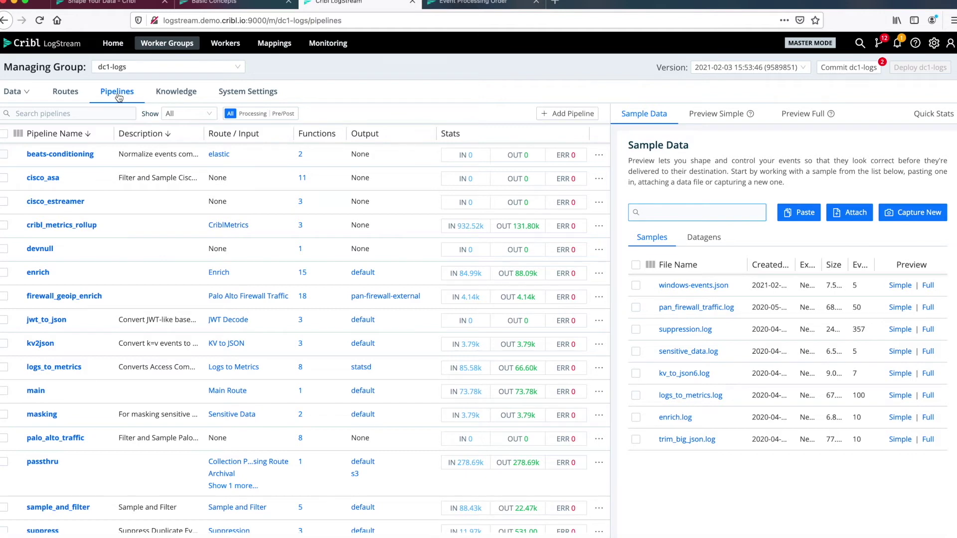
click(72, 297)
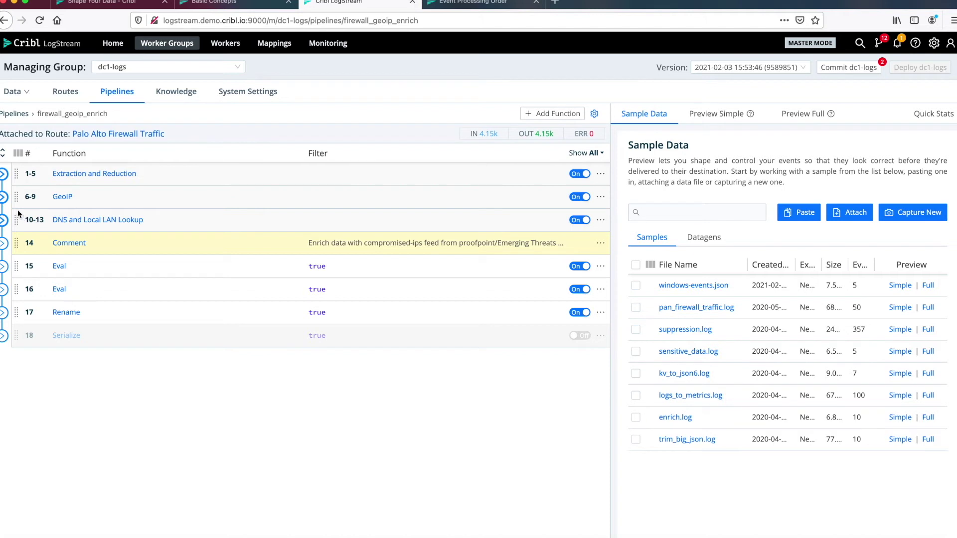
click(4, 198)
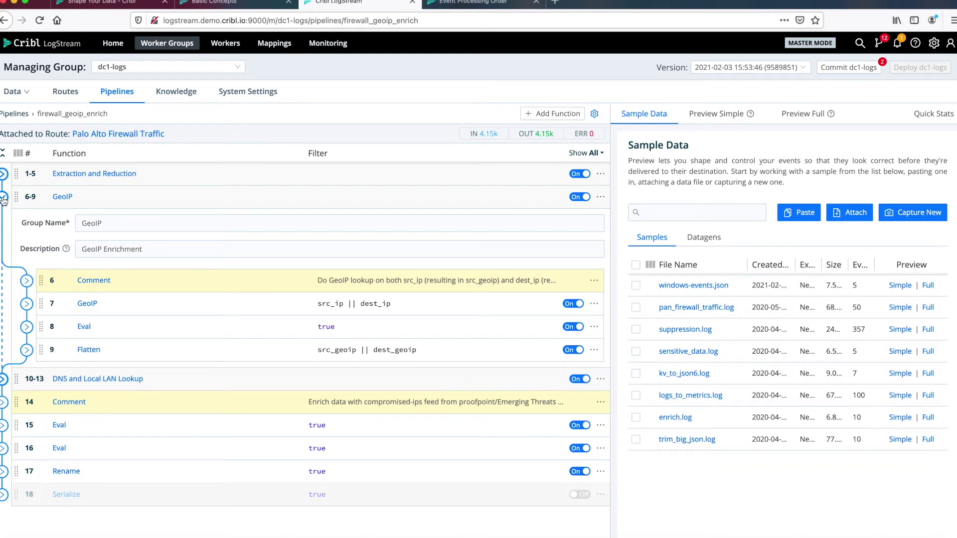
click(3, 198)
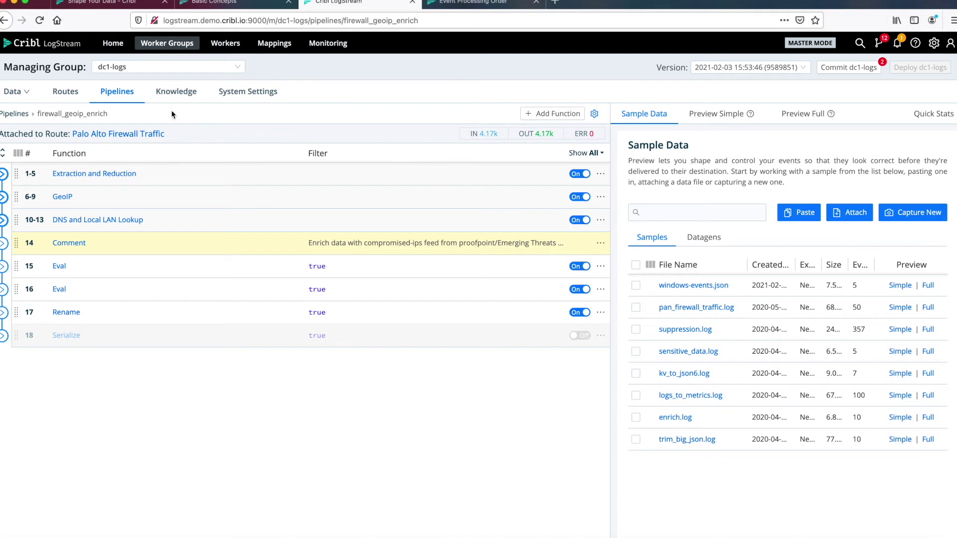
- Switch to the aws worker group, show the Parser function settings of its trim_json pipeline, and widen the sample data area
click(162, 71)
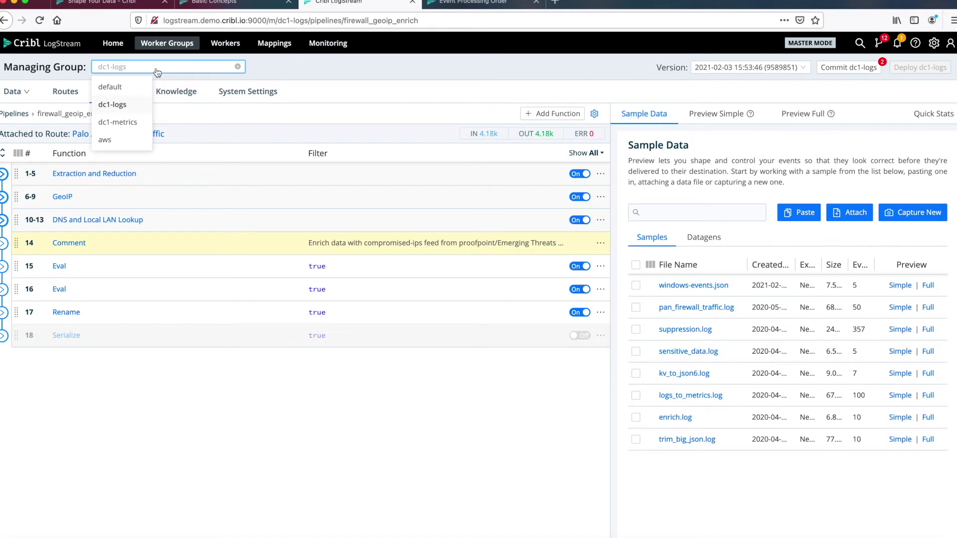
click(106, 143)
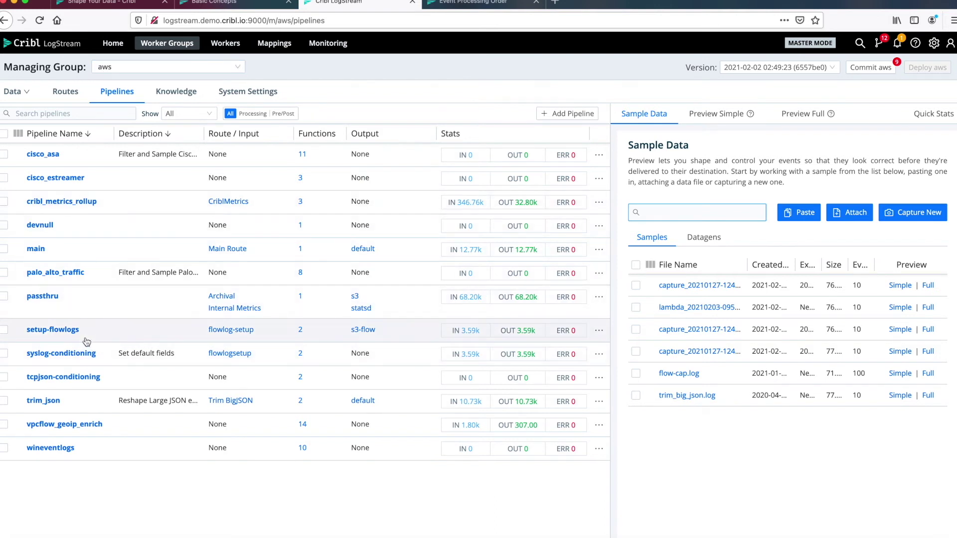
click(50, 401)
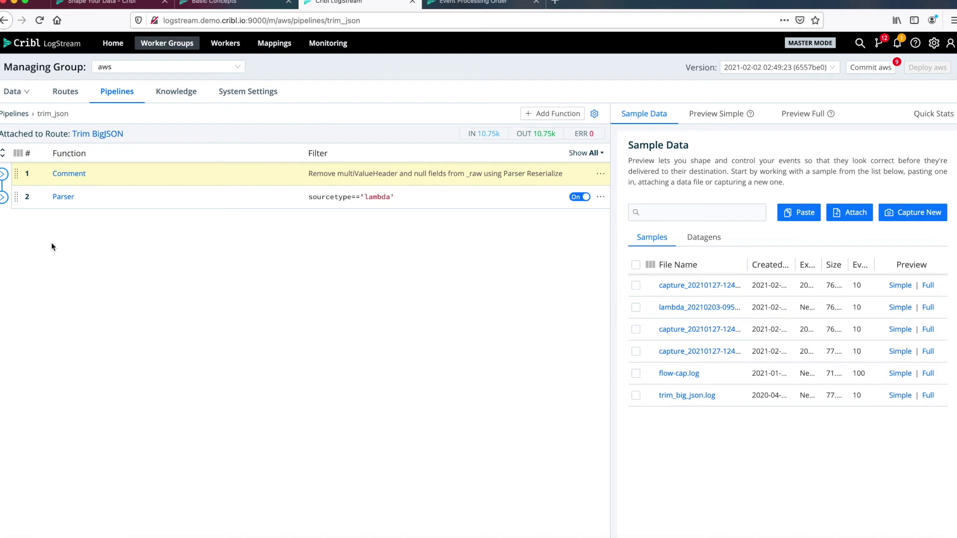
click(3, 198)
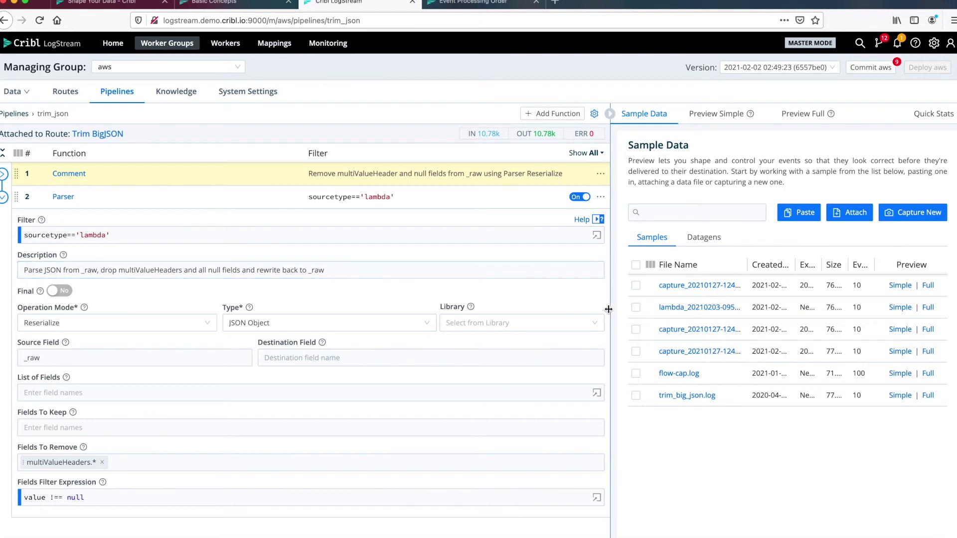
drag(611, 310, 505, 334)
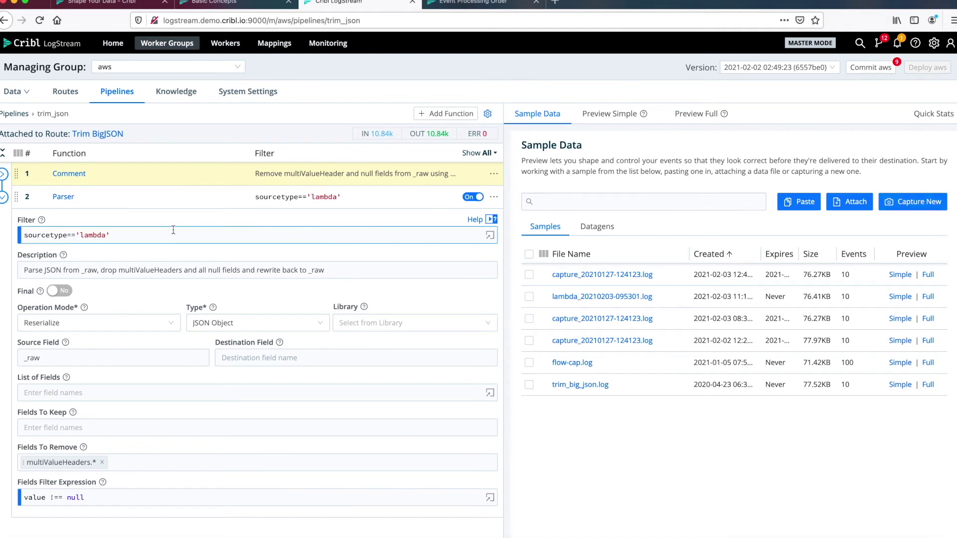
- Capture live sample events matching the Parser's filter sourcetype=='lambda' before the pre-processing pipeline, and close the capture without saving
drag(111, 235, 20, 238)
key(super+c)
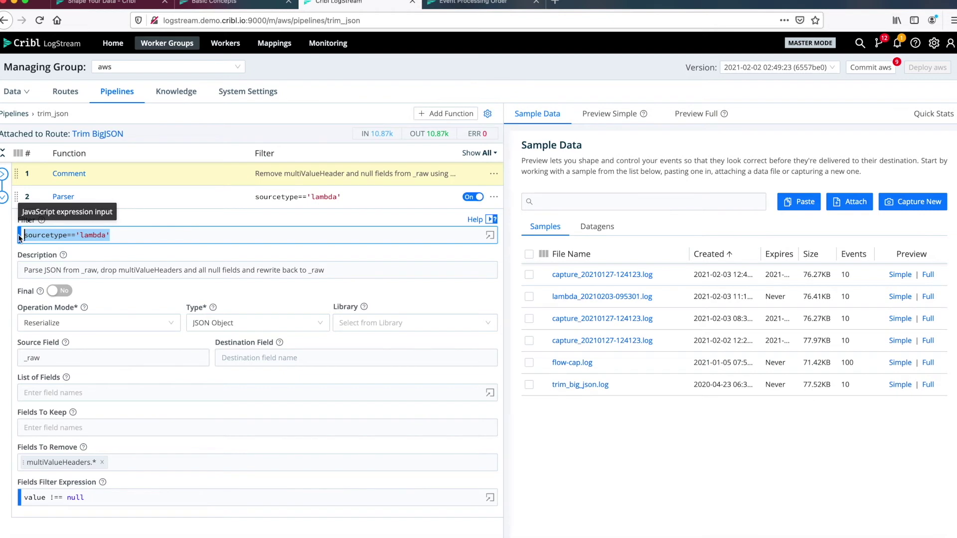
click(901, 201)
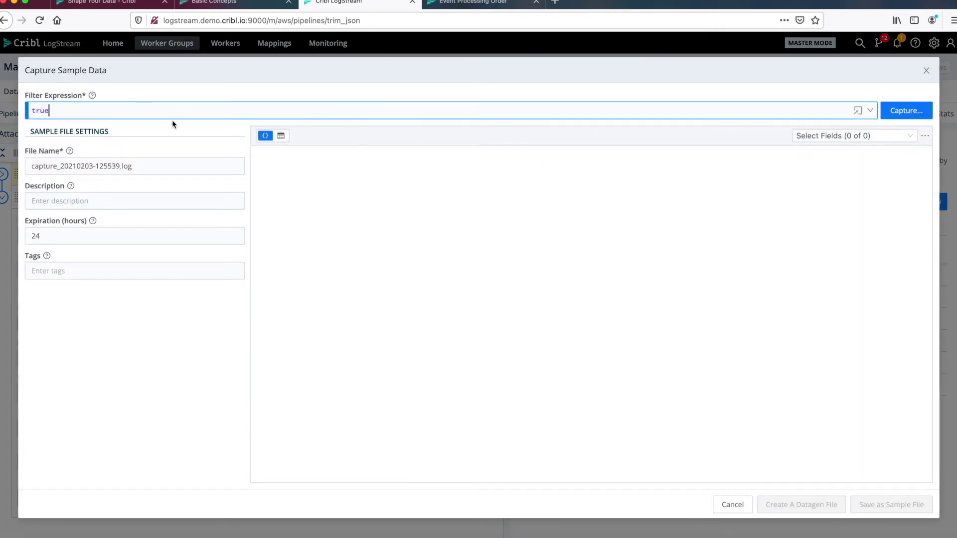
drag(62, 111, 15, 112)
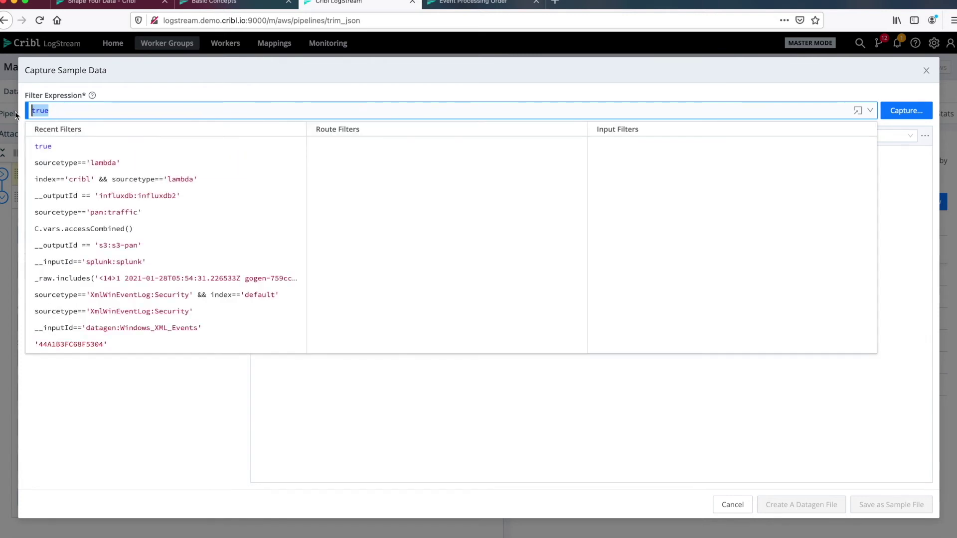
key(super+v)
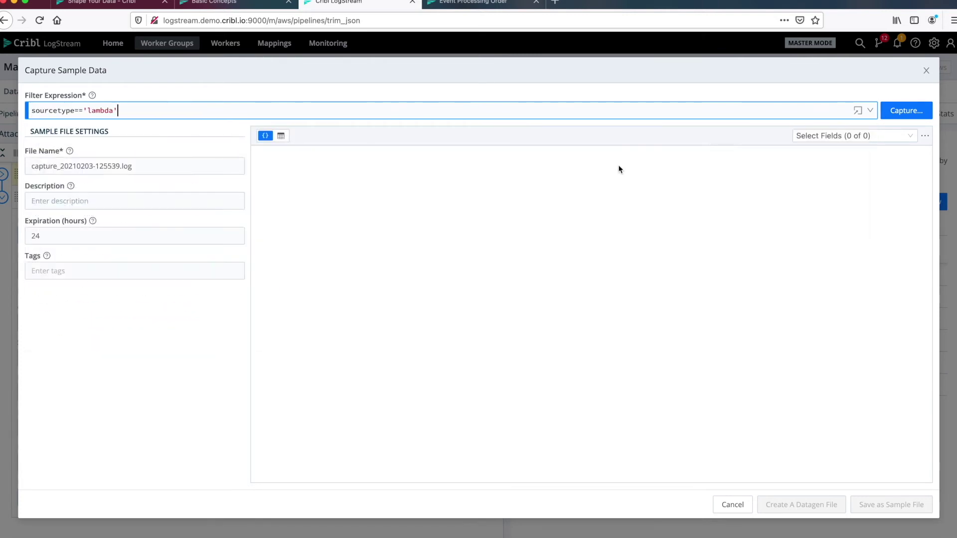
click(911, 111)
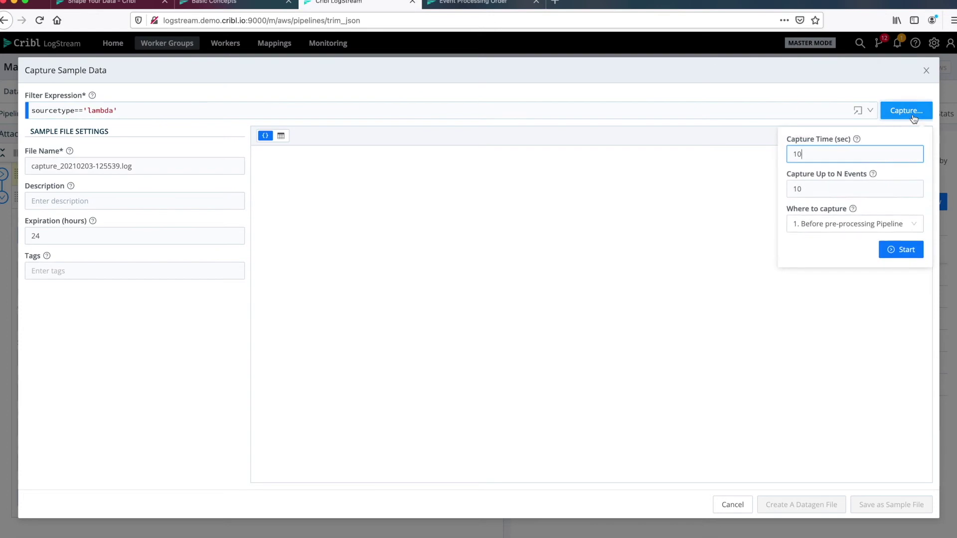
click(908, 250)
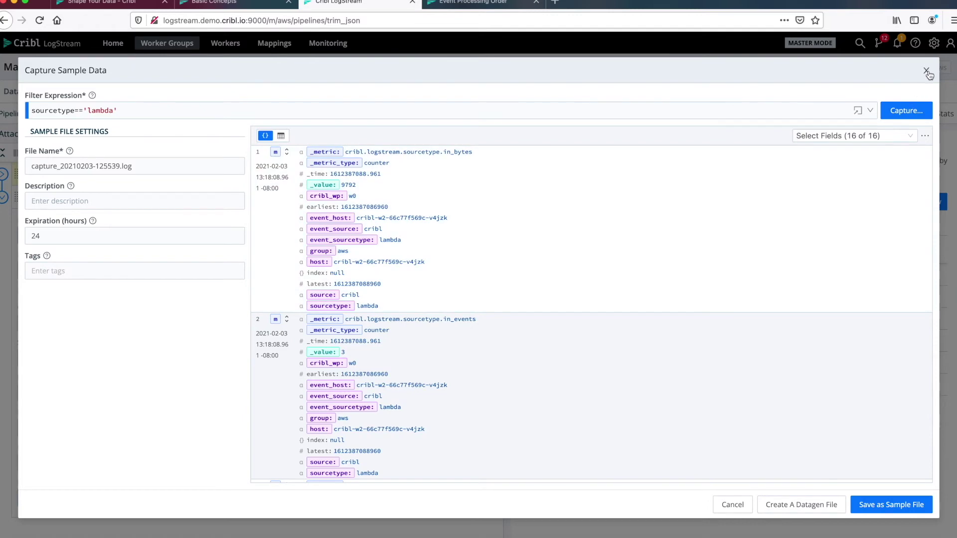
click(927, 71)
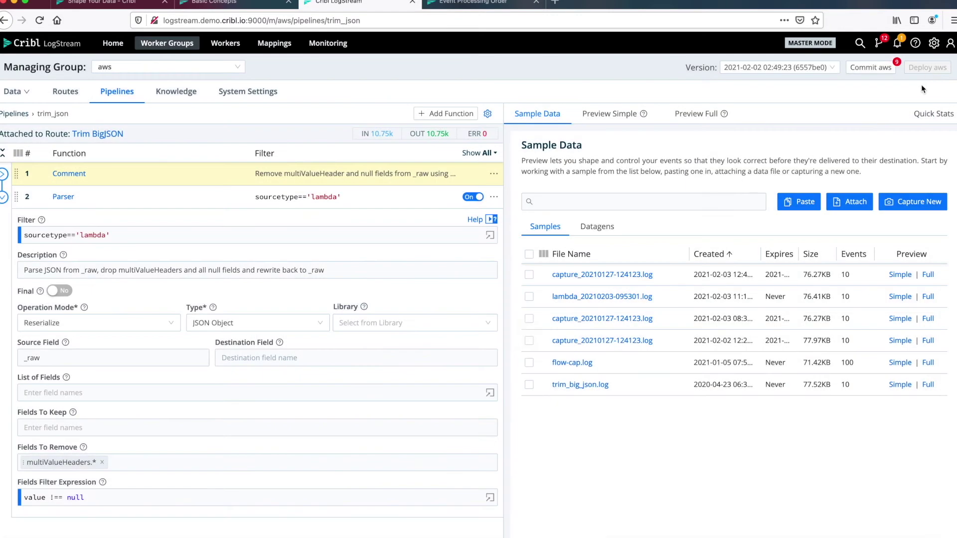
- Run a simple preview of trim_big_json.log and examine the _raw fields of the first incoming event
click(900, 385)
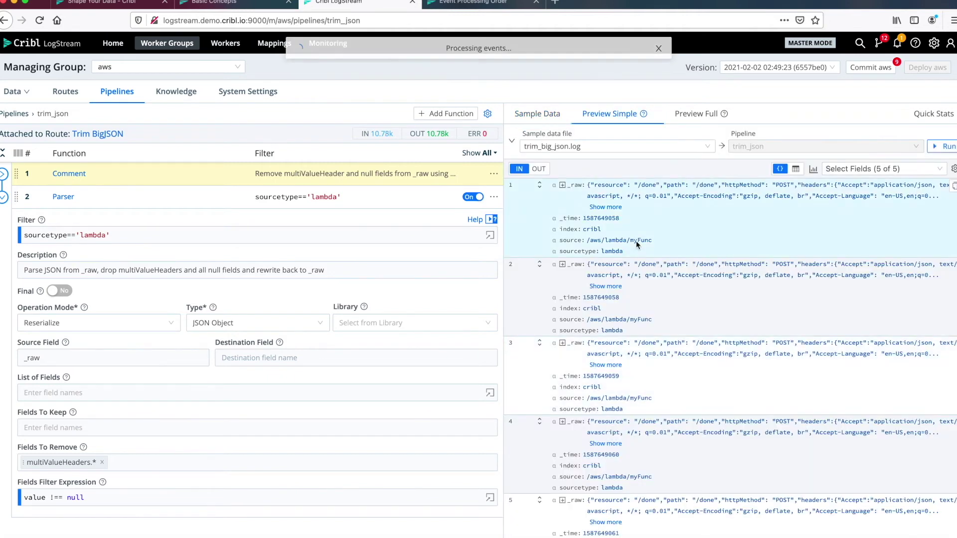
click(3, 198)
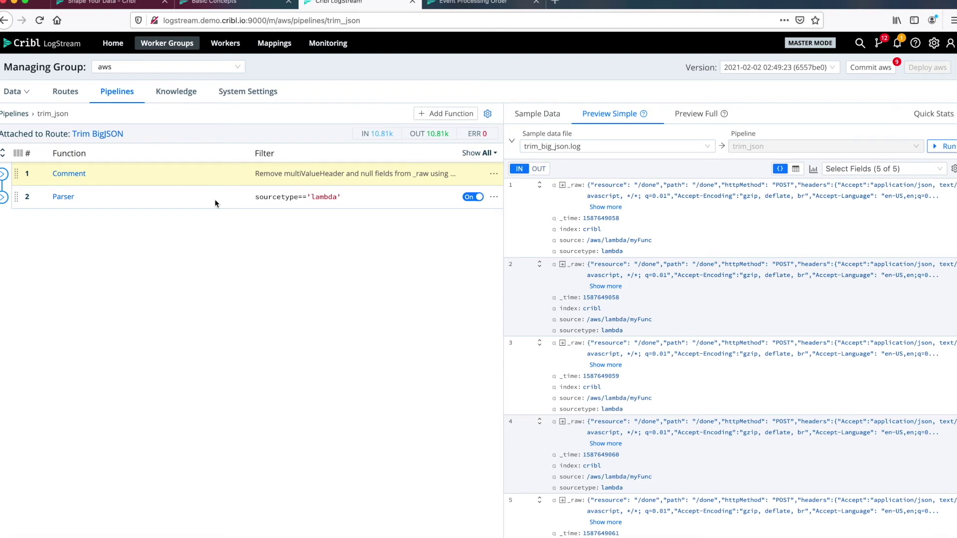
click(3, 198)
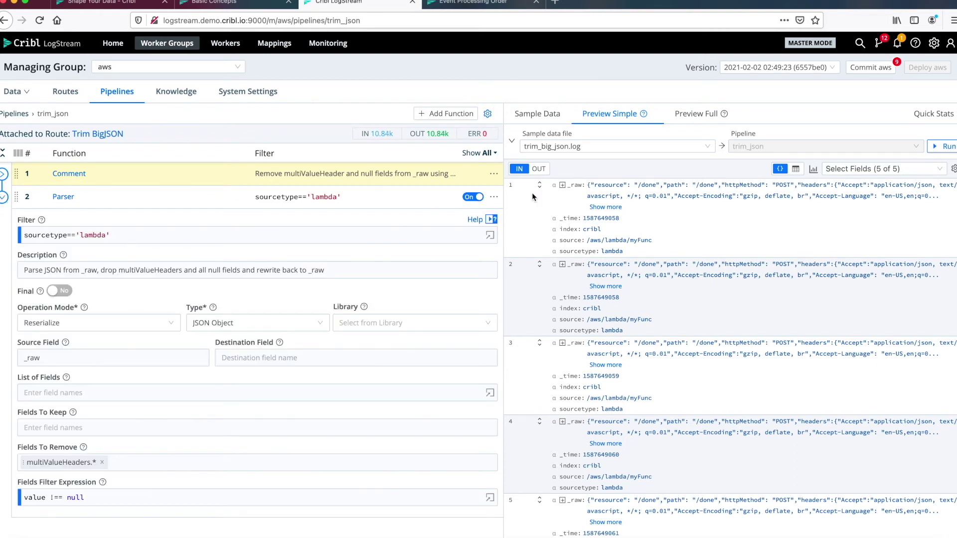
click(563, 185)
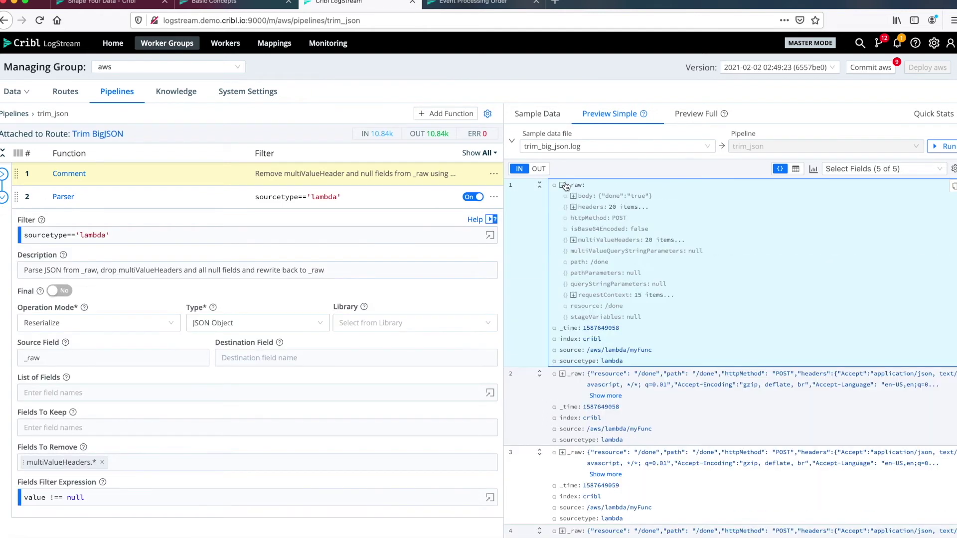
click(564, 186)
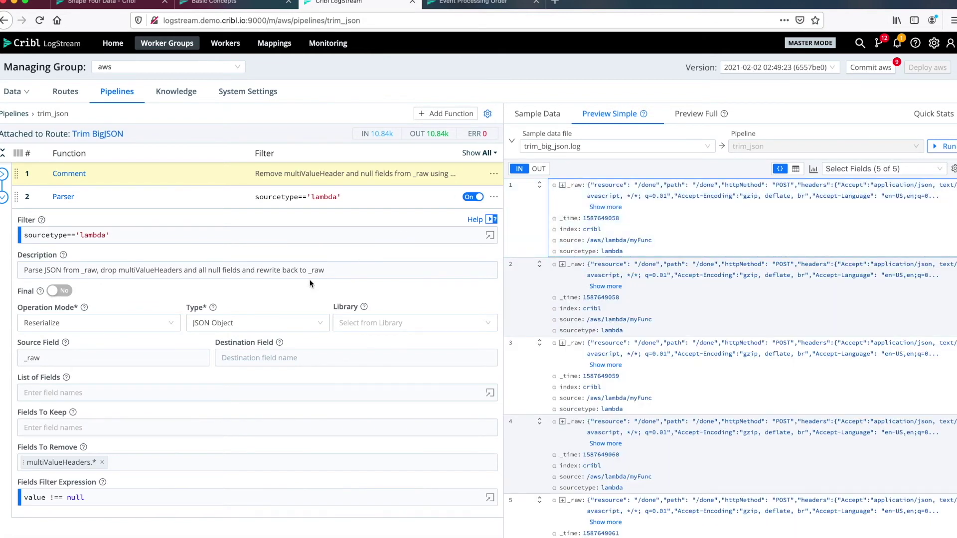
- Examine the first outgoing event's _raw fields and the preview's basic statistics against the Parser's field removal settings
click(539, 169)
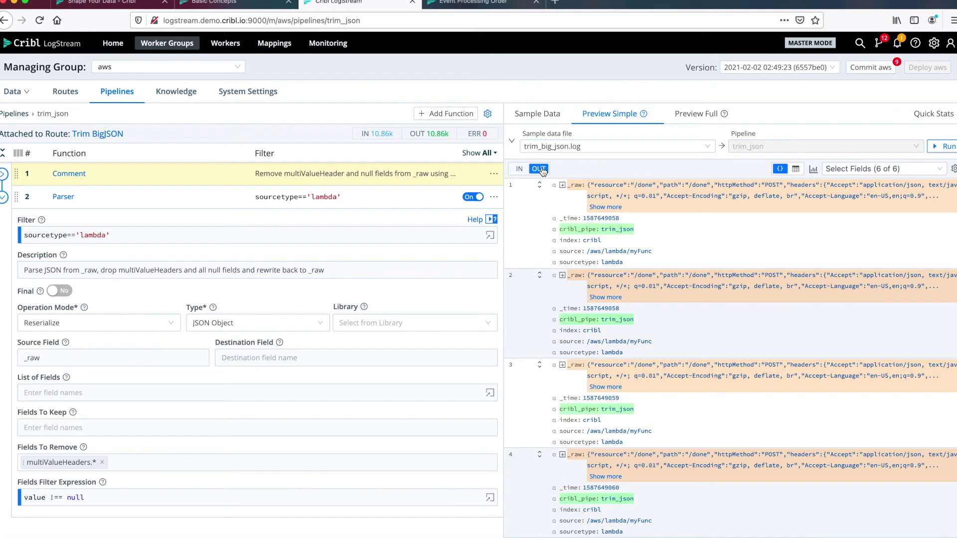
click(563, 186)
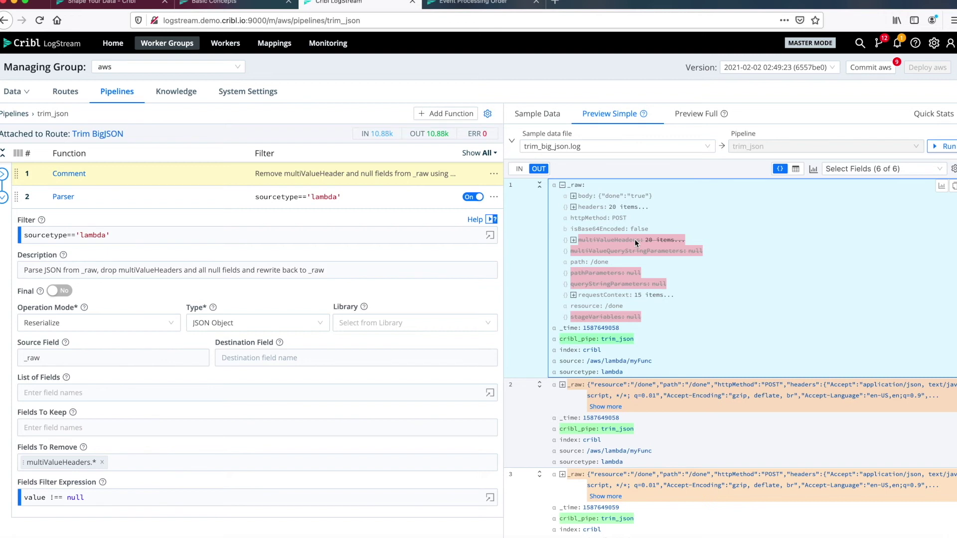
click(65, 497)
click(814, 170)
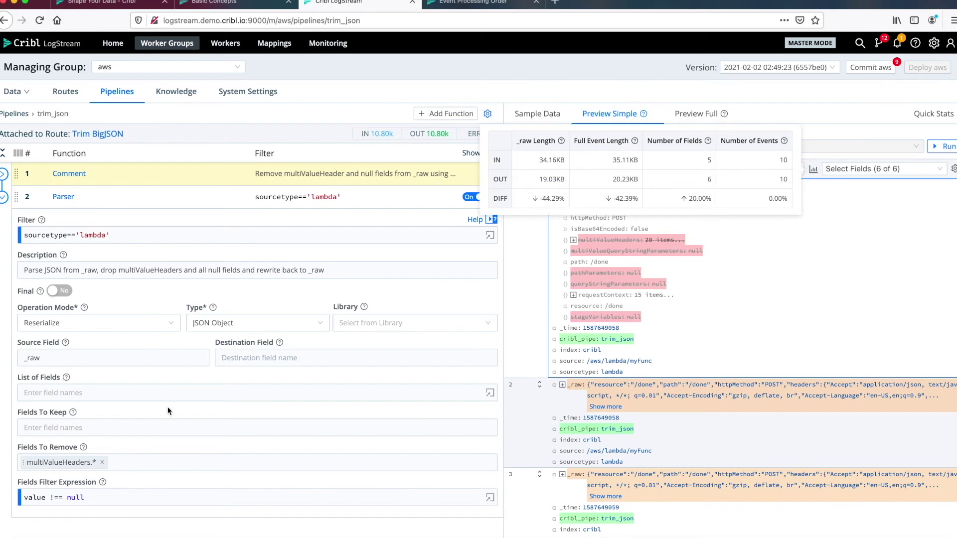
click(87, 462)
click(91, 497)
click(505, 71)
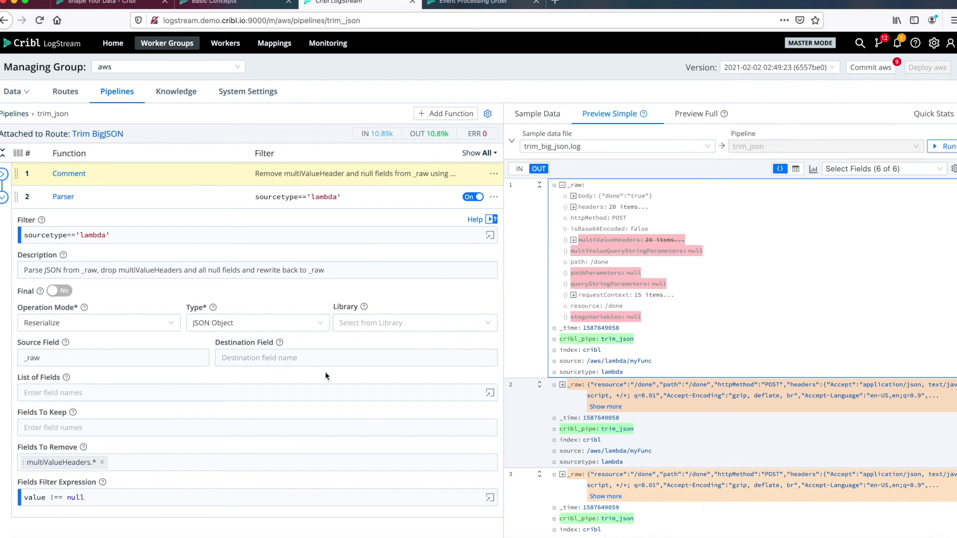
- Add requestC* to the Parser's fields to remove, save the pipeline, and check the preview's basic statistics
click(175, 464)
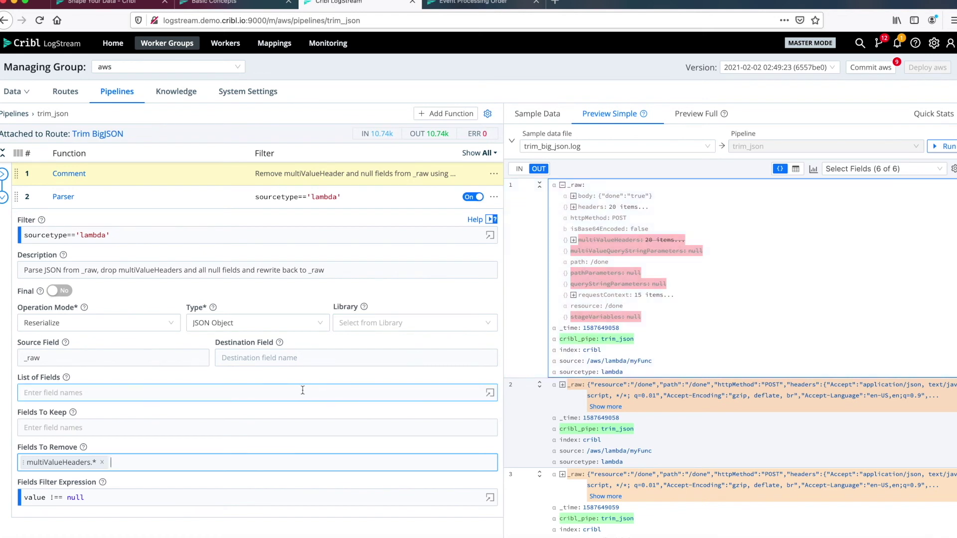
text(requestC*)
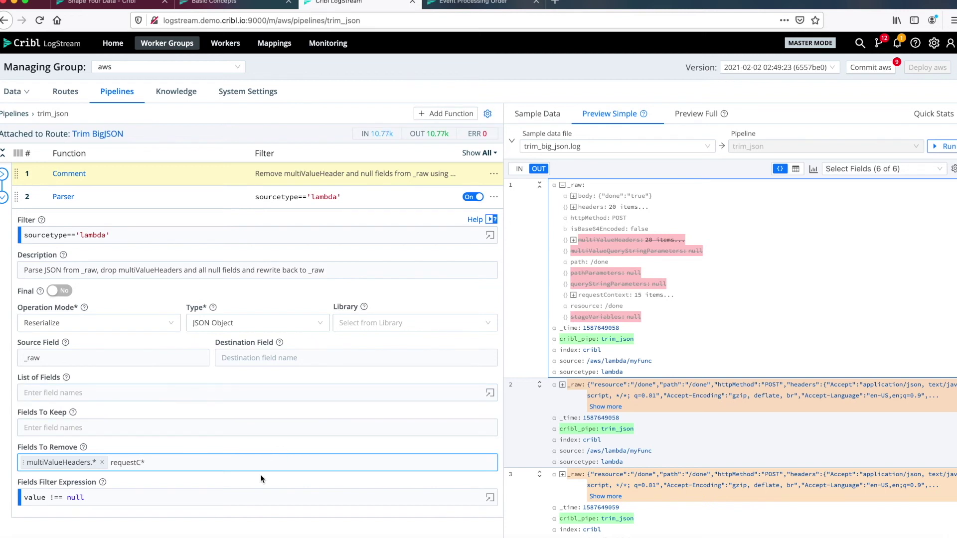
key(Return)
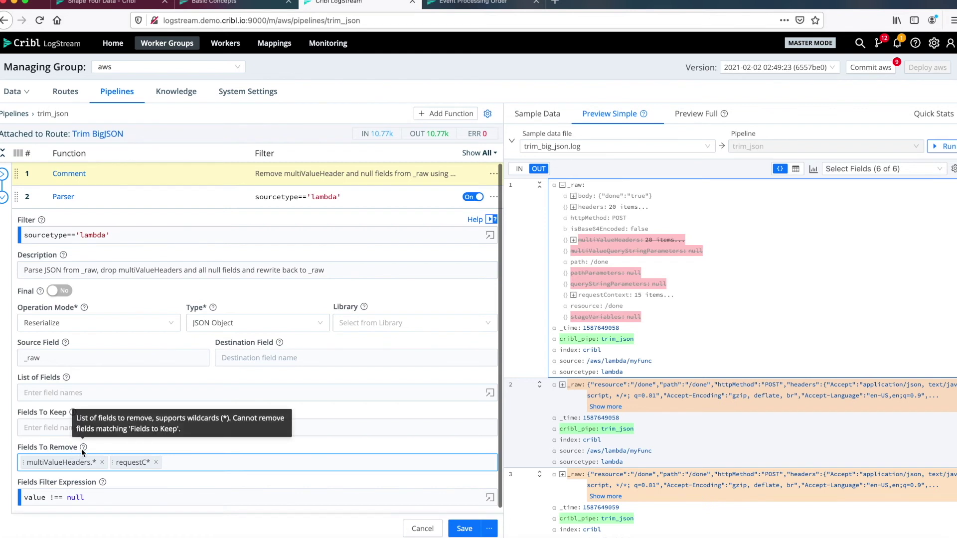
click(464, 529)
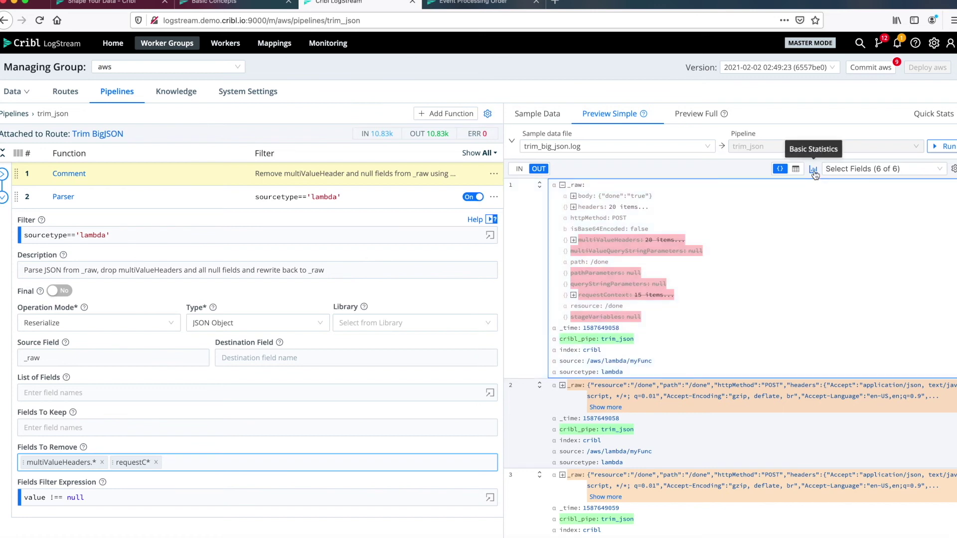
click(814, 170)
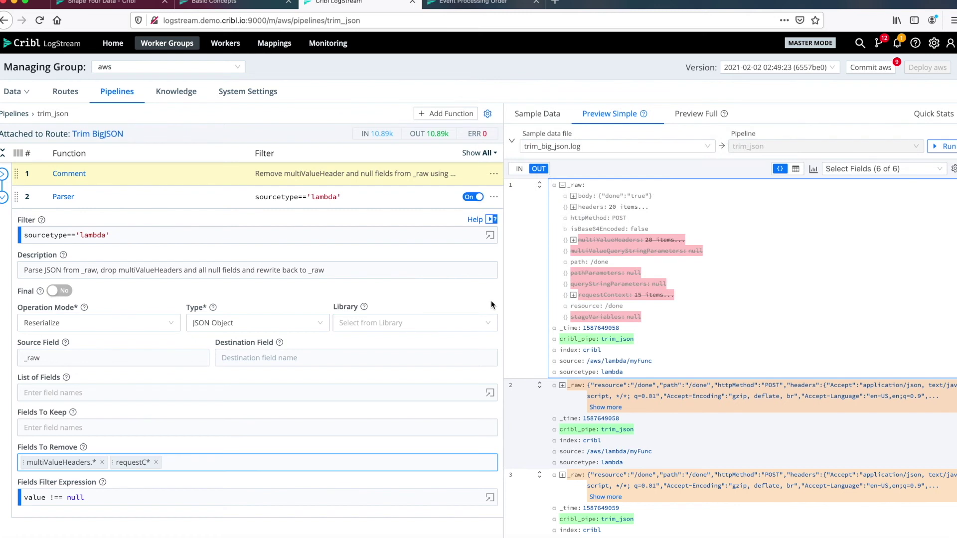
- Take requestC* back out of the Parser's fields to remove and save the pipeline
click(155, 463)
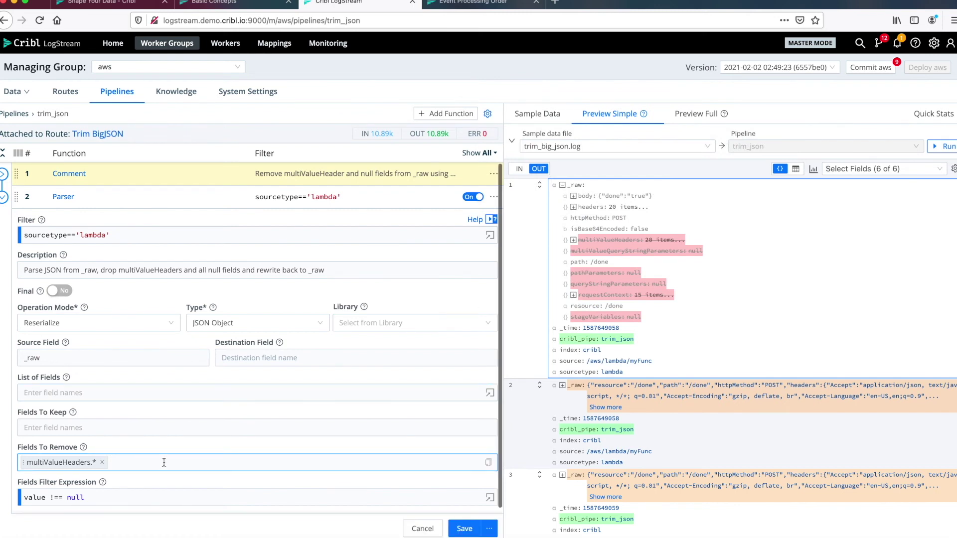
click(462, 529)
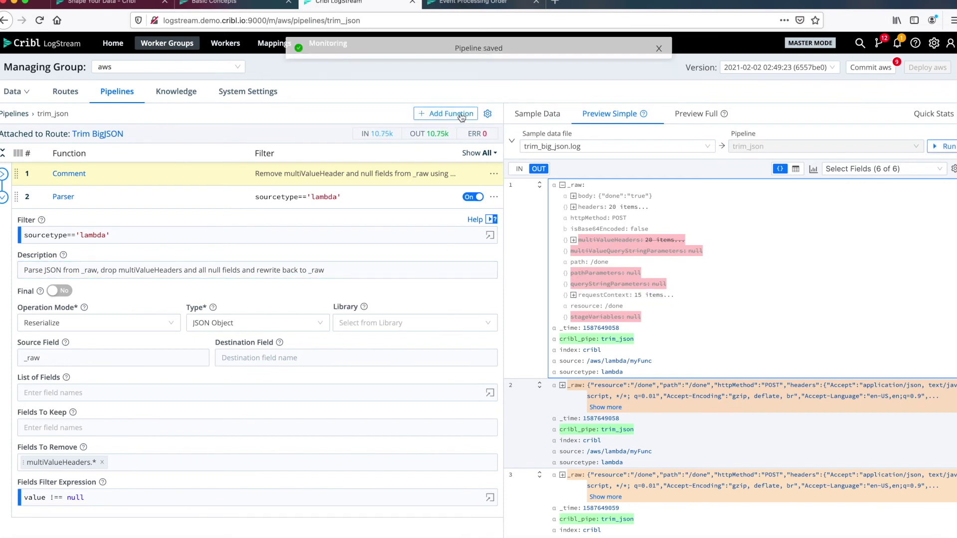
- Browse the Standard functions available to add to the trim_json pipeline, without adding any
click(430, 115)
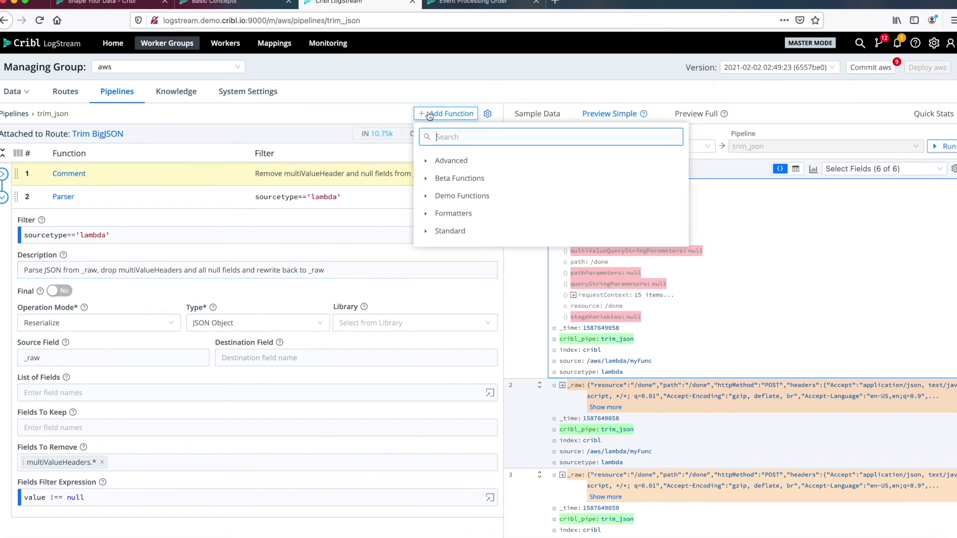
click(449, 232)
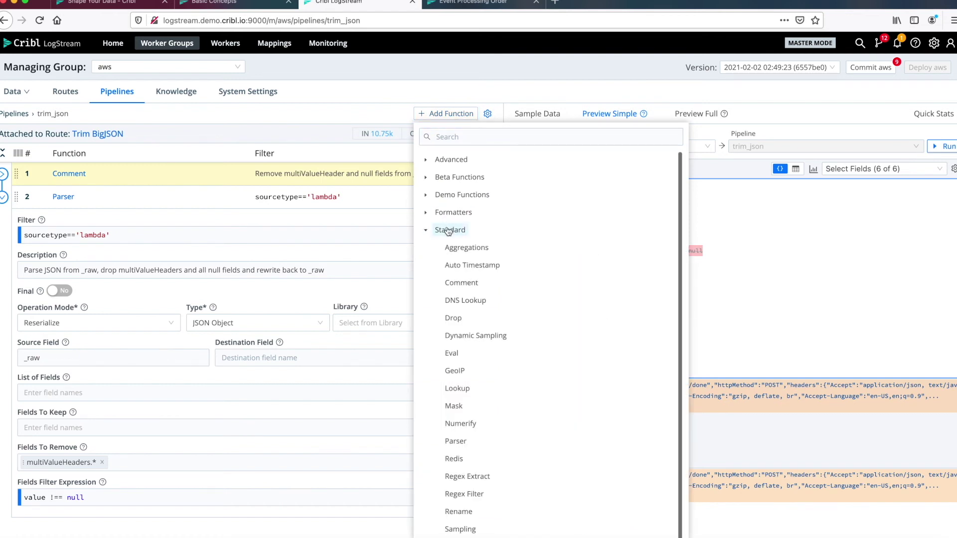
scroll(497, 324, down, 1)
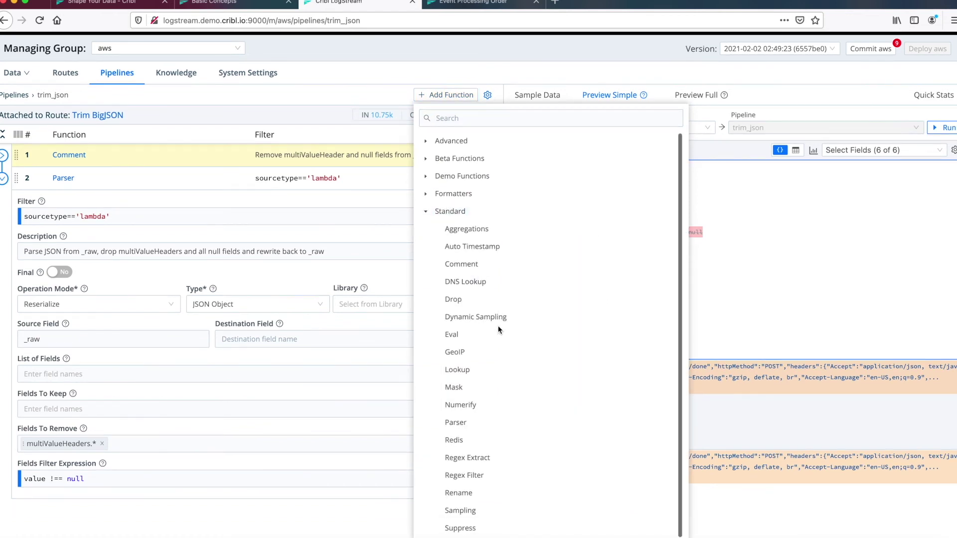
scroll(486, 487, up, 1)
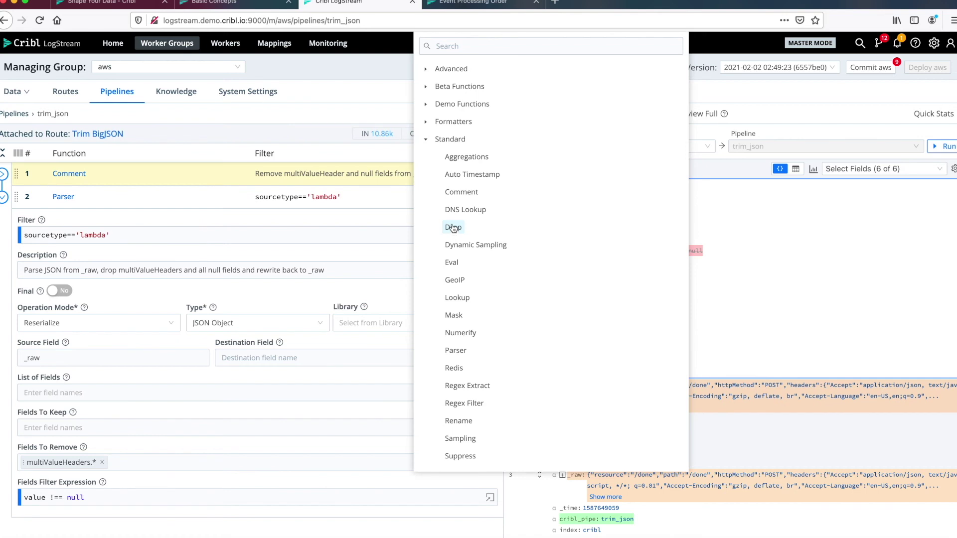
click(426, 143)
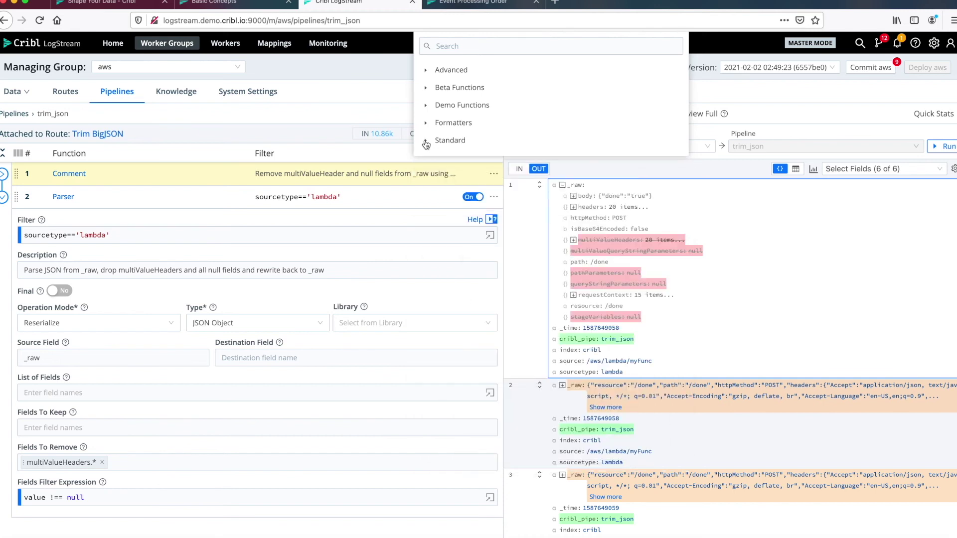
click(331, 72)
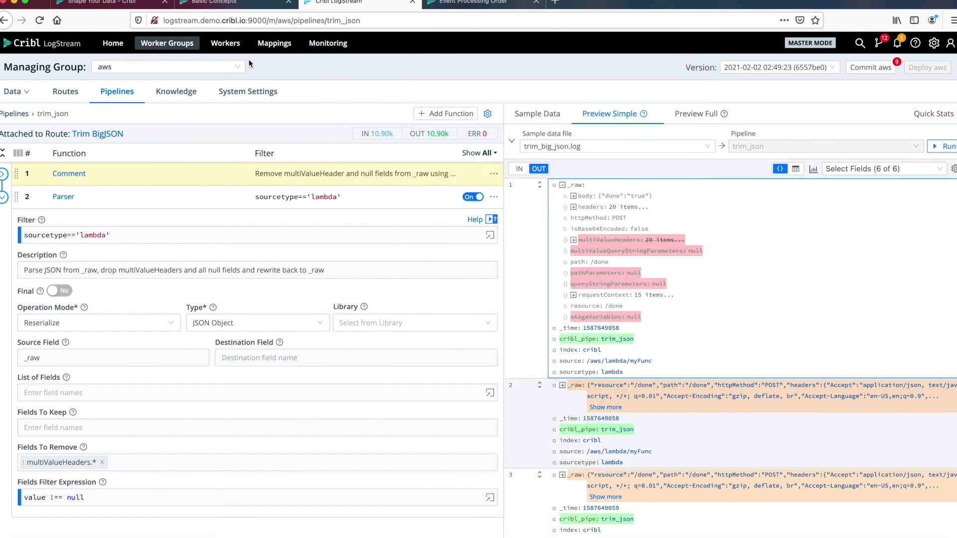
- Switch the managing group to dc1-logs and open its firewall_geoip_enrich pipeline
click(213, 68)
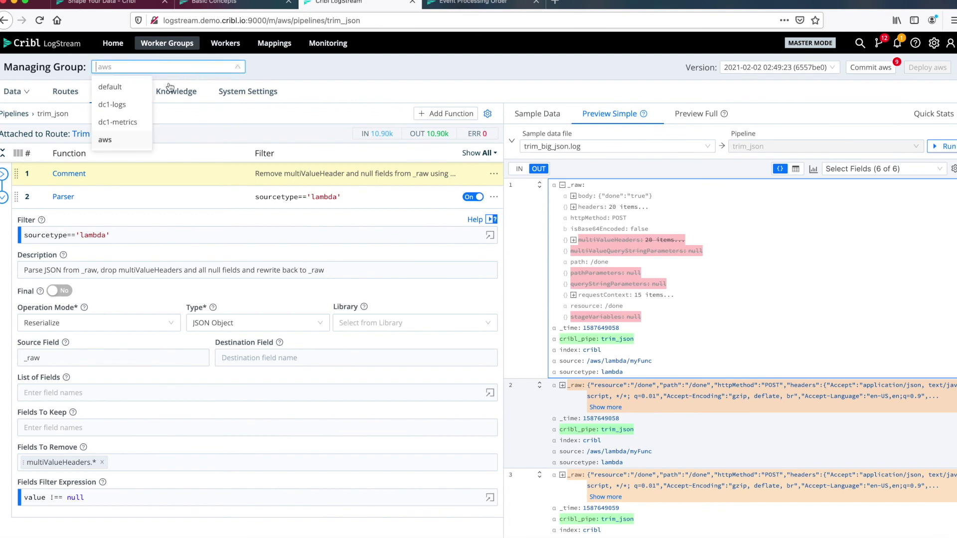
click(122, 105)
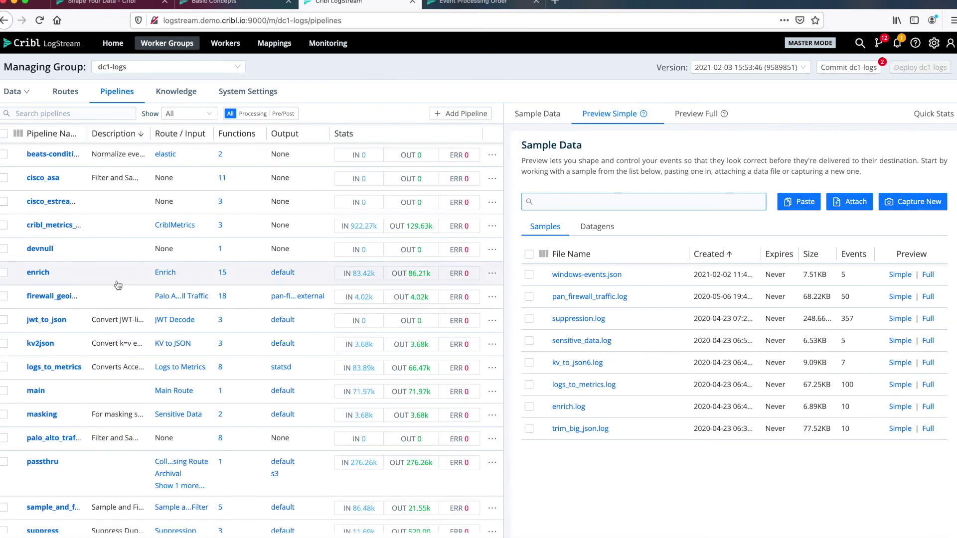
scroll(85, 357, down, 2)
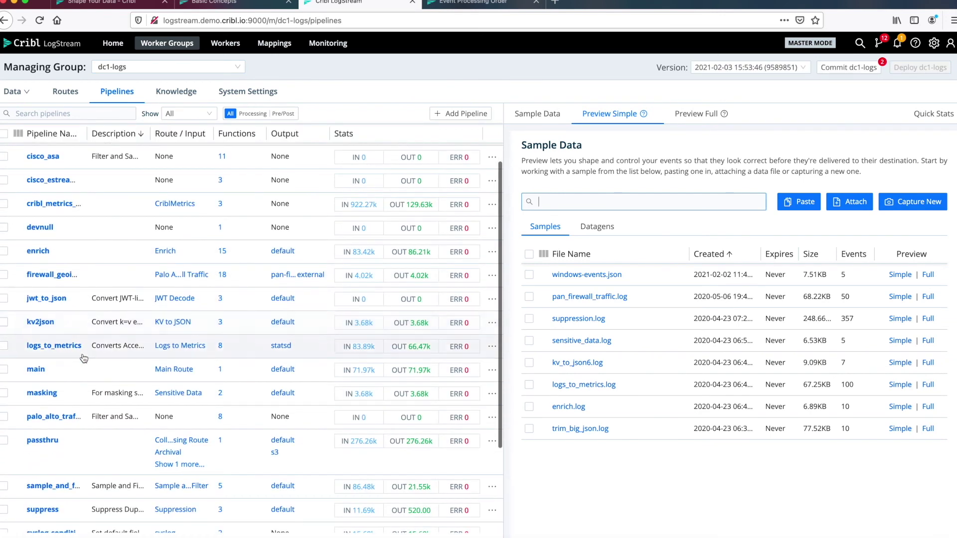
scroll(83, 358, up, 1)
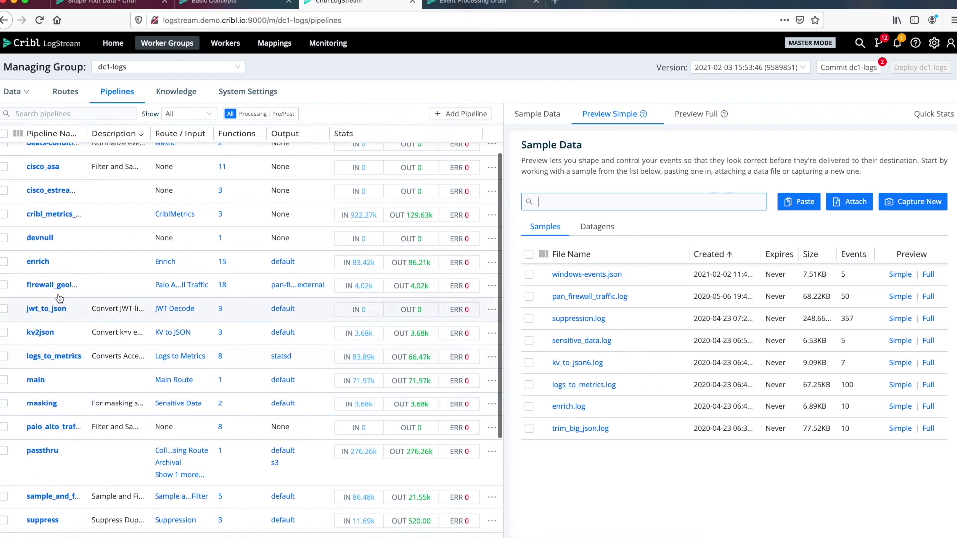
click(52, 288)
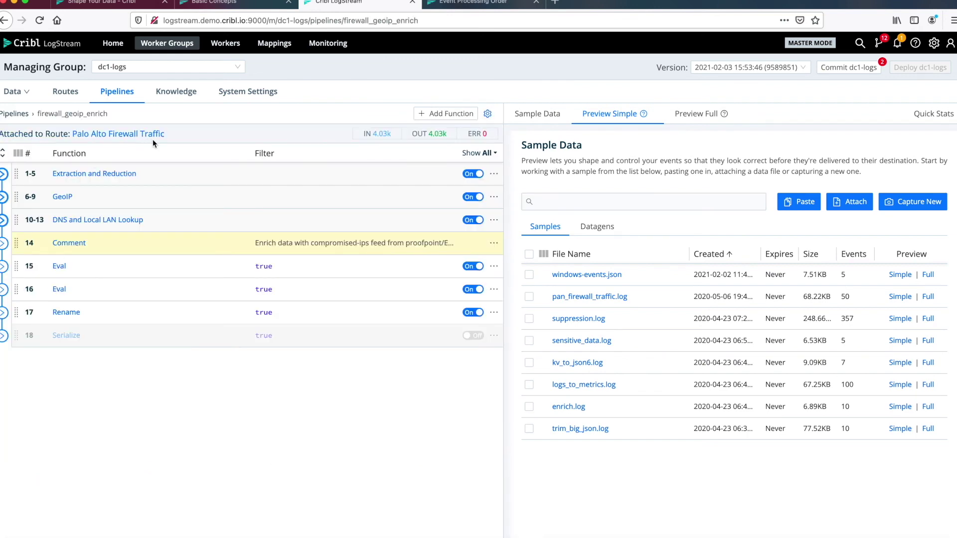
- Examine the GeoIP function inside the GeoIP group, including its filter, GeoIP file, and IP and result fields
click(3, 199)
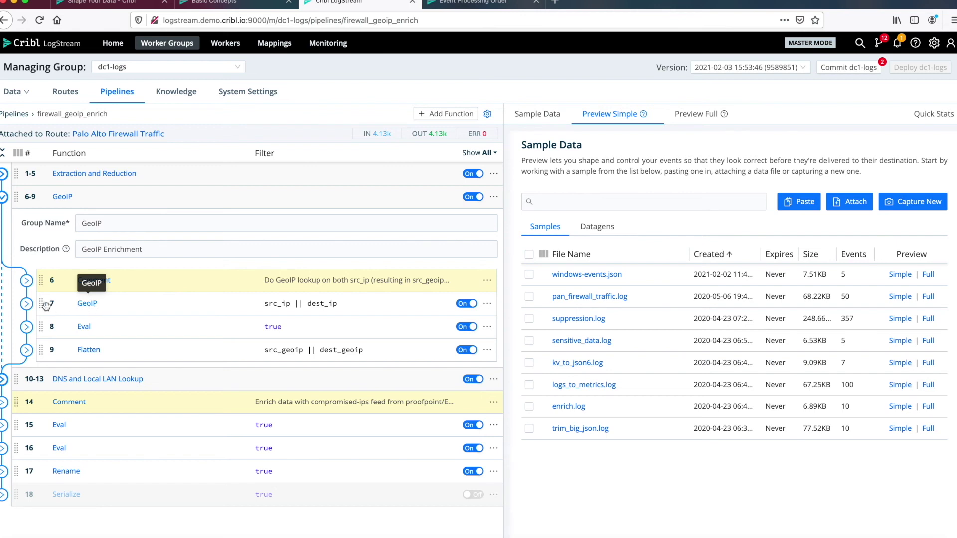
click(26, 304)
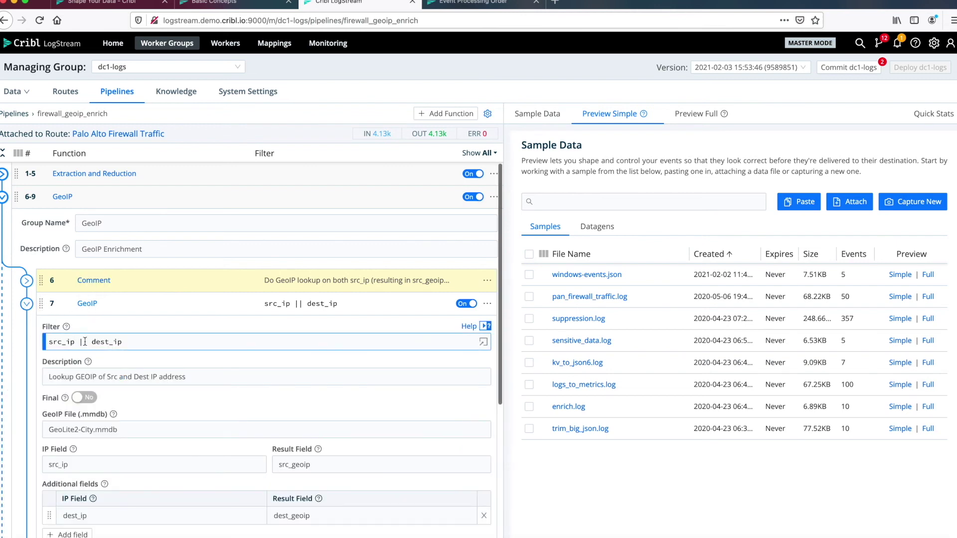
scroll(80, 339, down, 3)
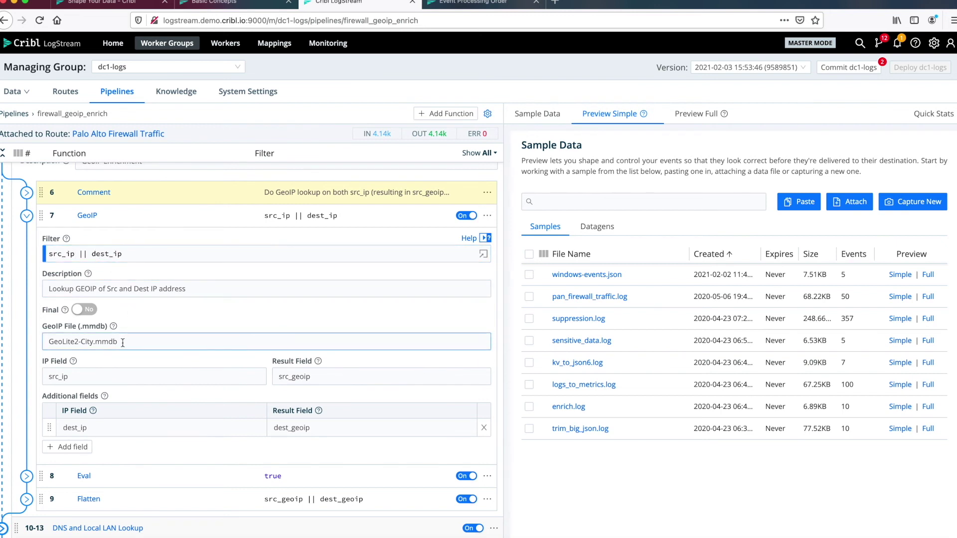
drag(48, 341, 139, 347)
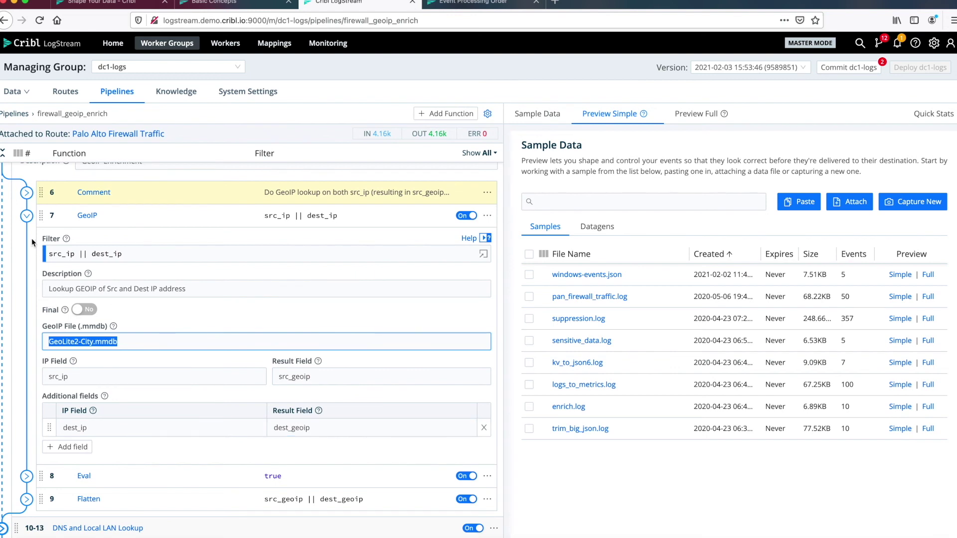
click(28, 216)
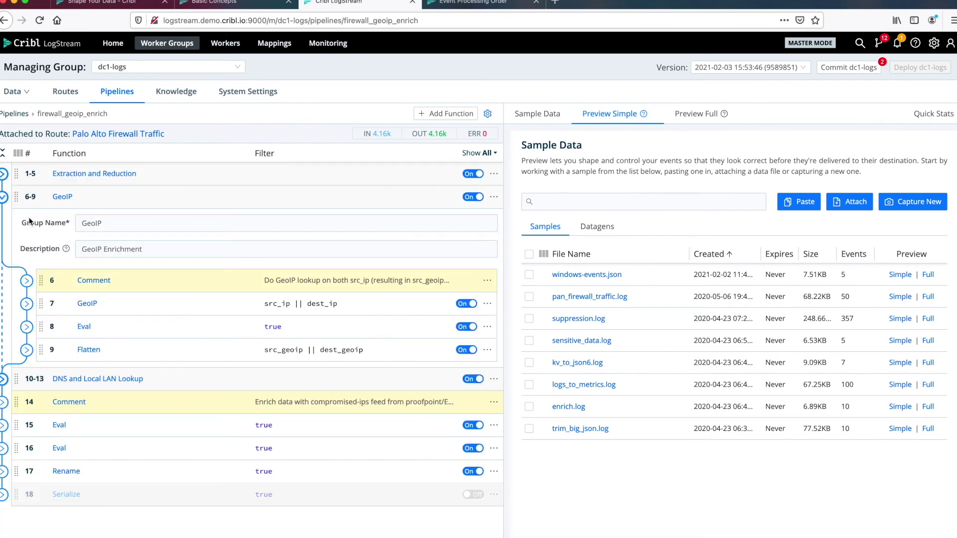
- Review the functions in the DNS and Local LAN Lookup and GeoIP groups, leaving both groups collapsed
click(4, 380)
scroll(4, 382, down, 3)
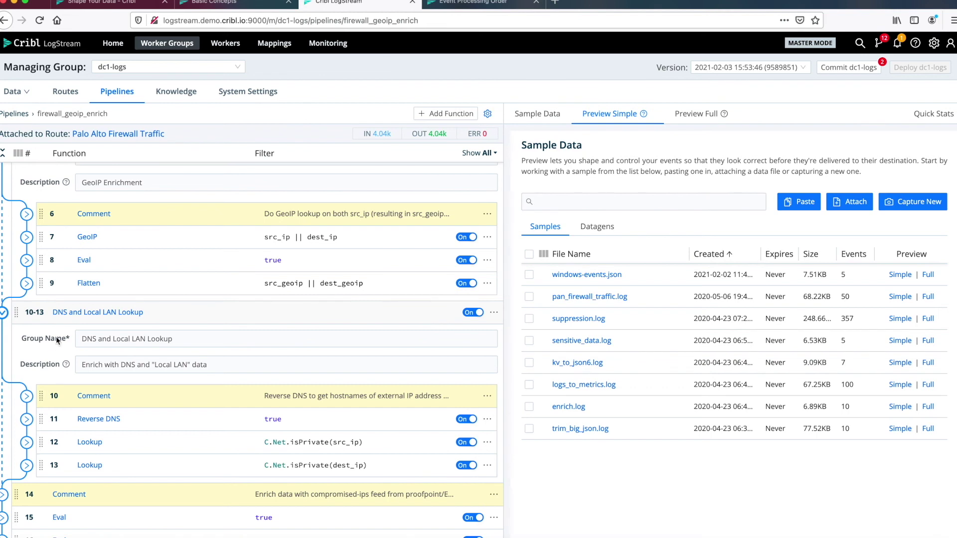
scroll(59, 299, up, 2)
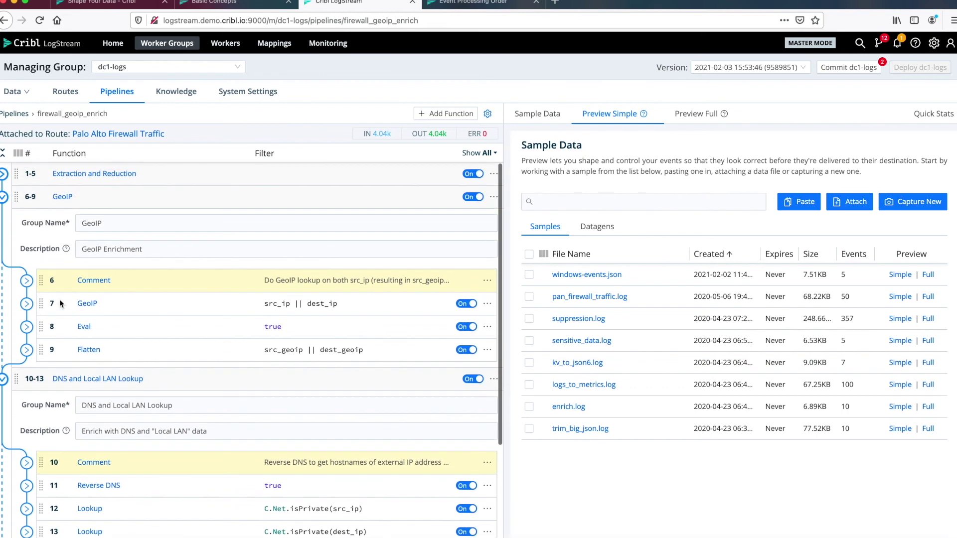
click(4, 197)
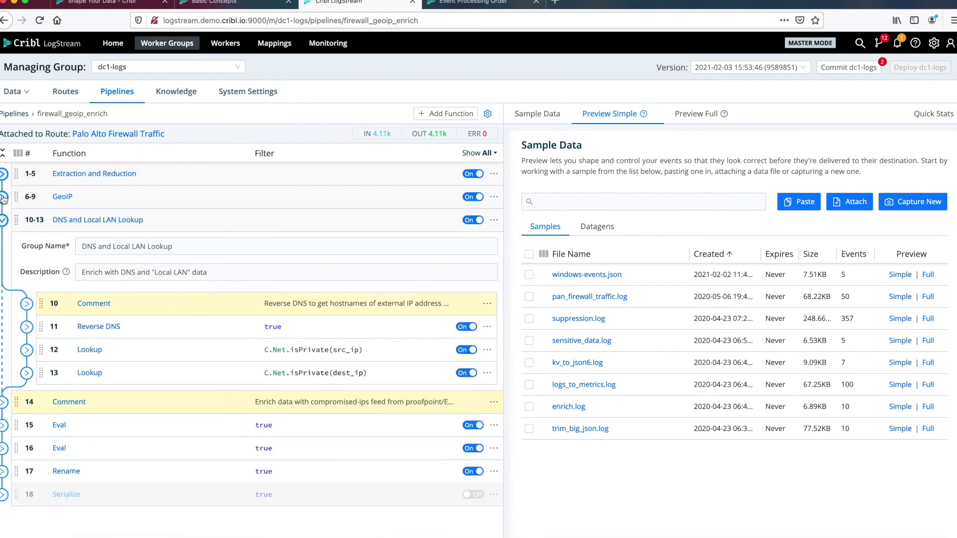
click(4, 220)
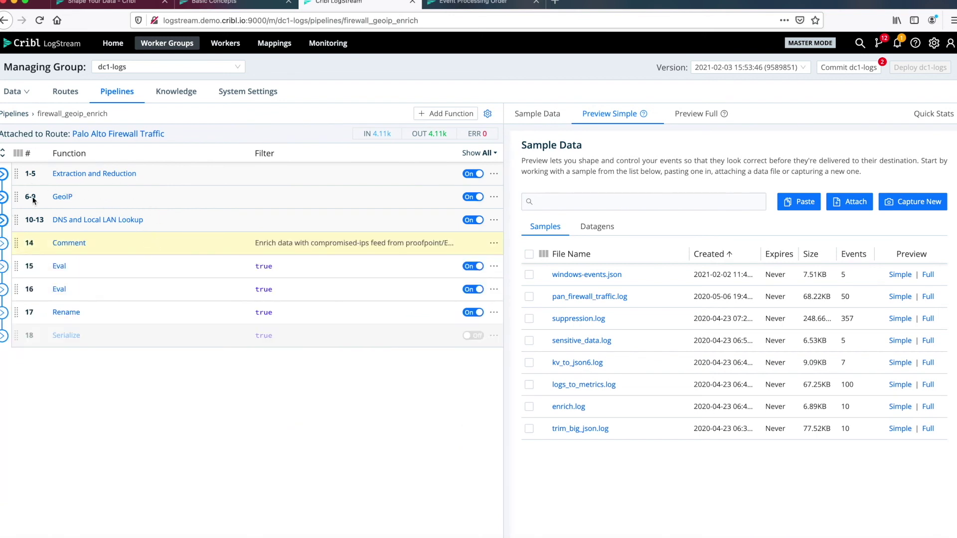
click(4, 198)
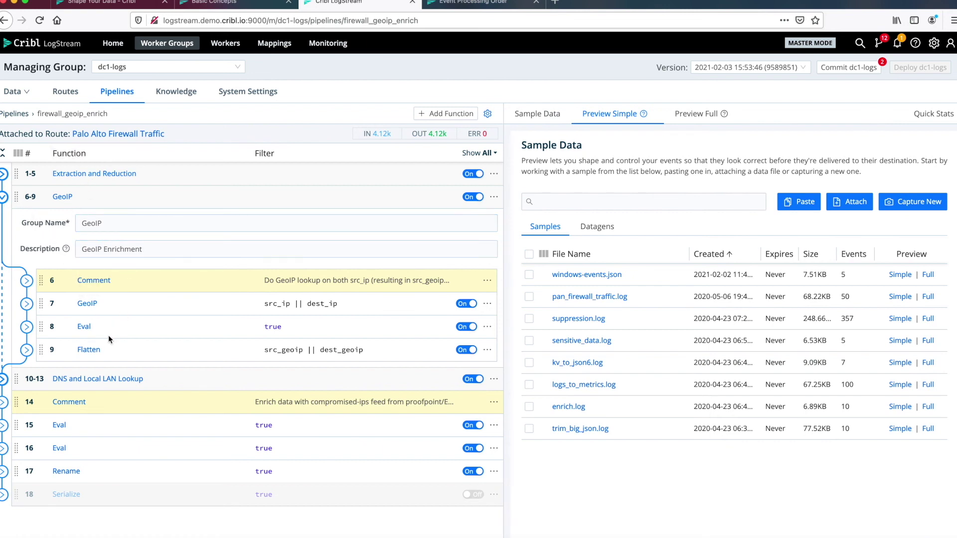
click(4, 198)
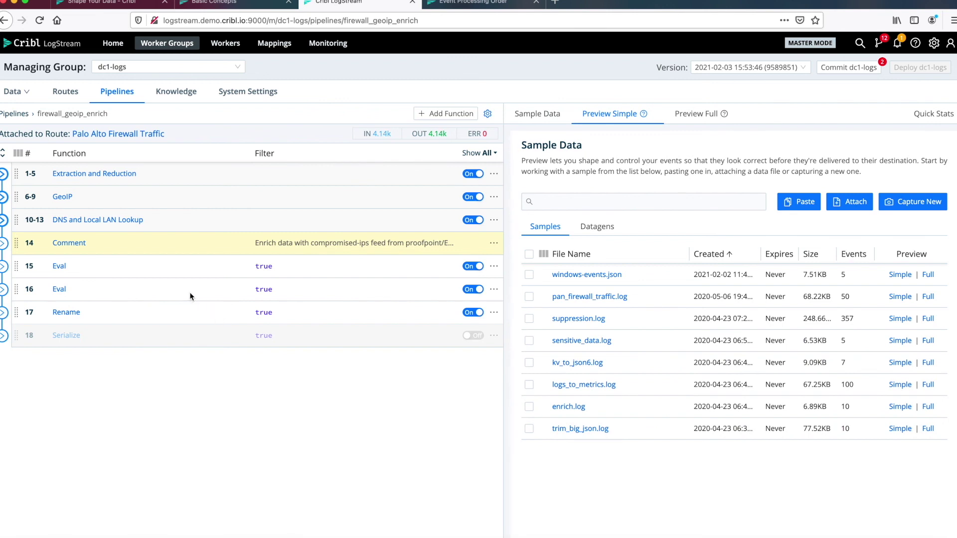
- Open the masking pipeline and examine the Mask function's filter and masking rules
click(117, 100)
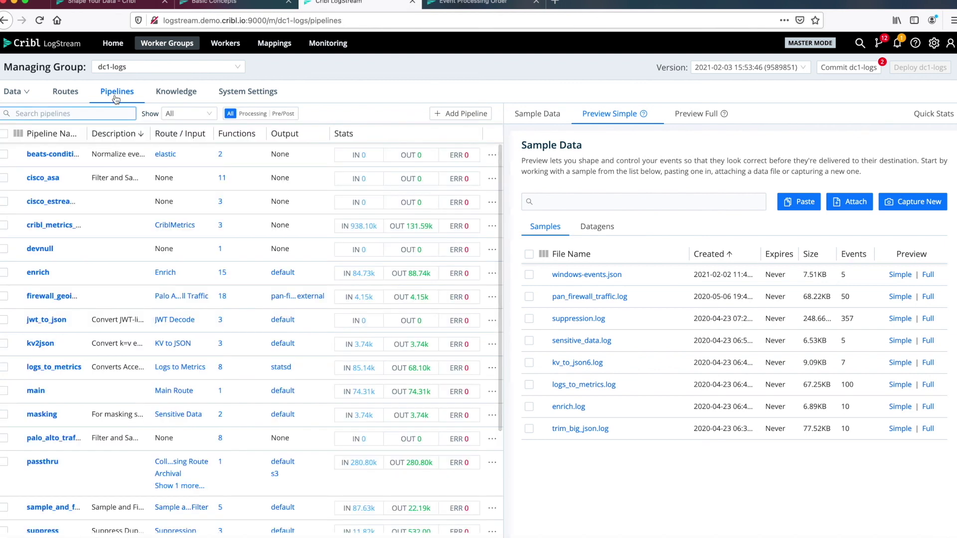
scroll(100, 270, down, 3)
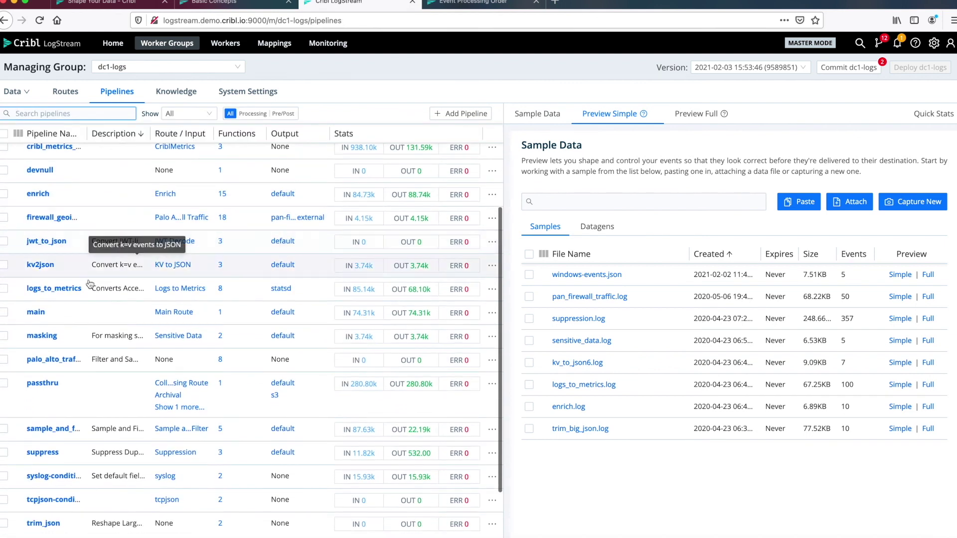
click(48, 336)
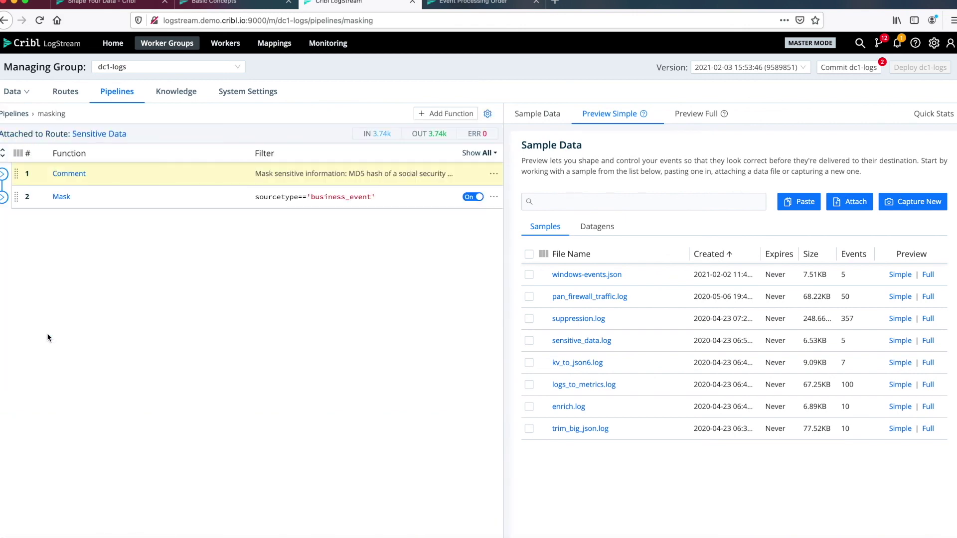
click(3, 198)
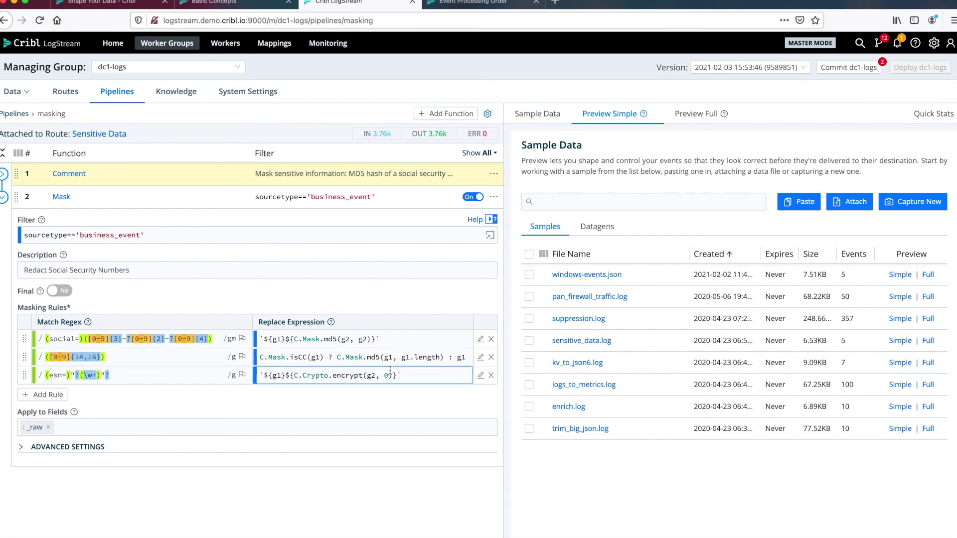
- Test the social security masking rule against the sensitive_data.log sample, compare input with output, and leave the rule editor without saving
click(481, 342)
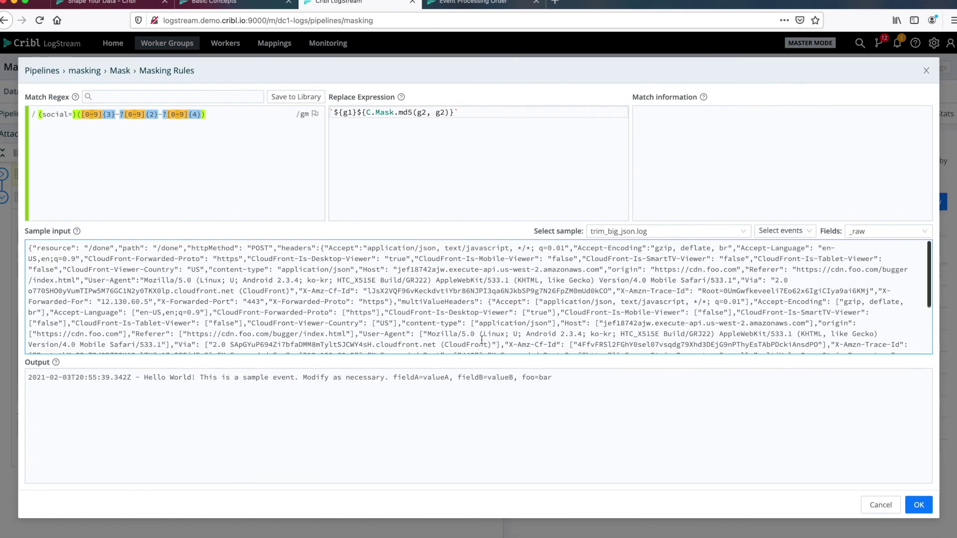
click(689, 235)
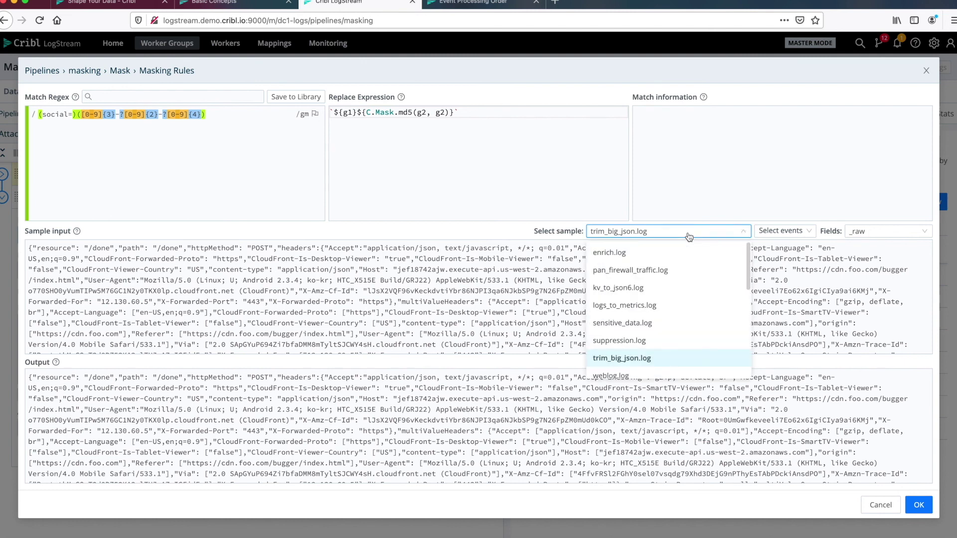
scroll(663, 335, down, 5)
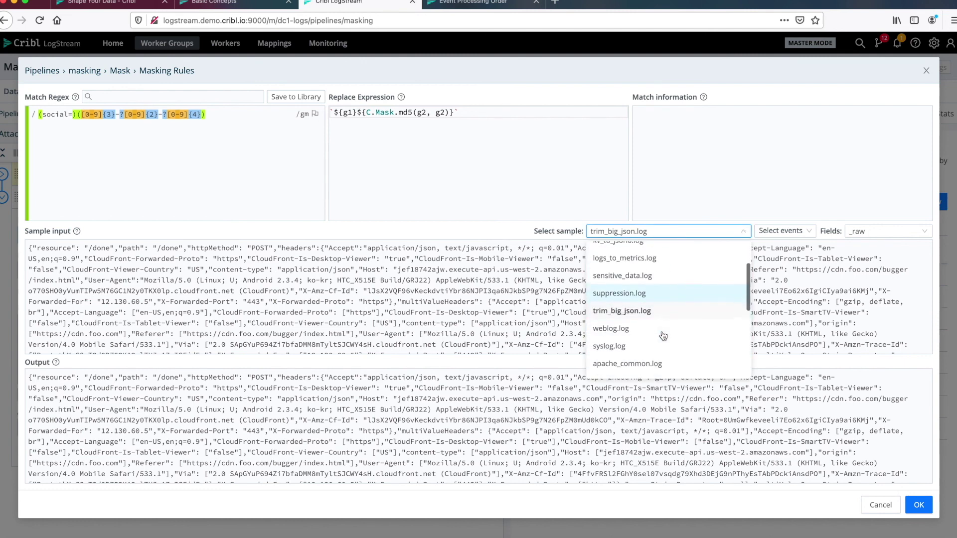
scroll(663, 335, up, 5)
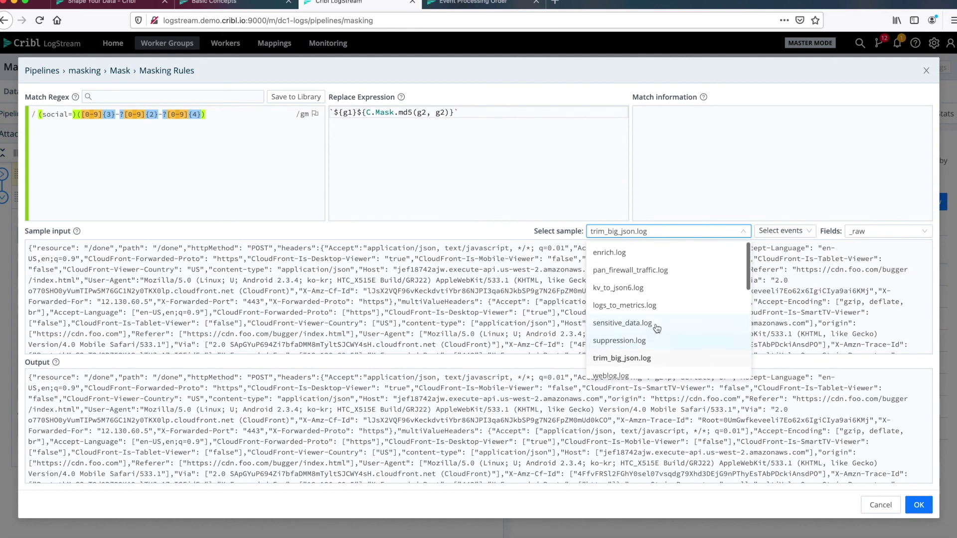
click(654, 323)
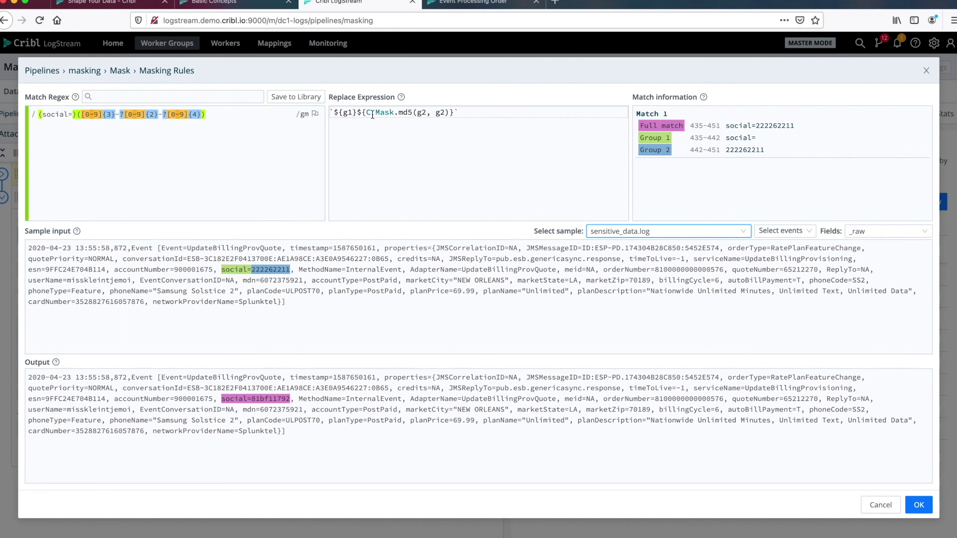
mouse_move(390, 115)
click(288, 272)
click(880, 507)
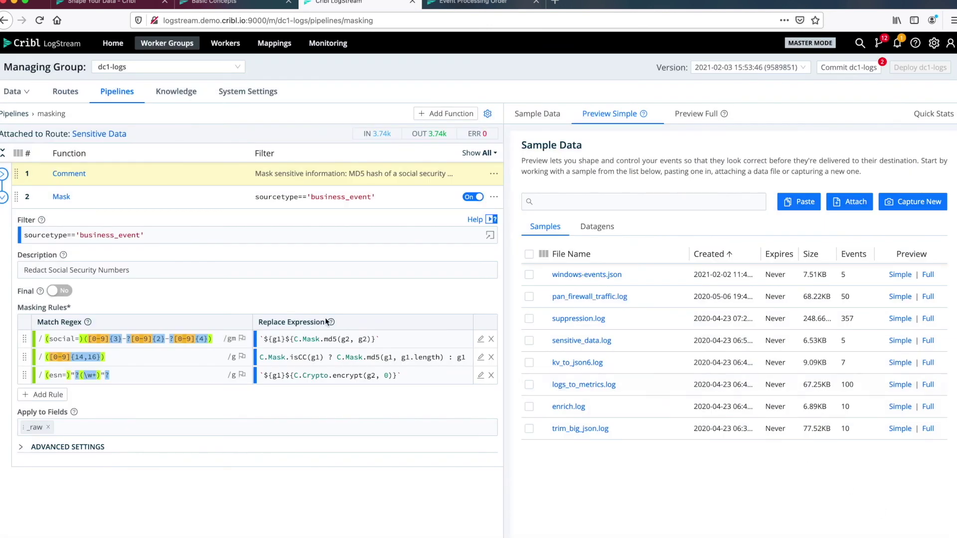
- Return to the dc1-logs pipelines list and switch to the Basic Concepts documentation page
click(119, 94)
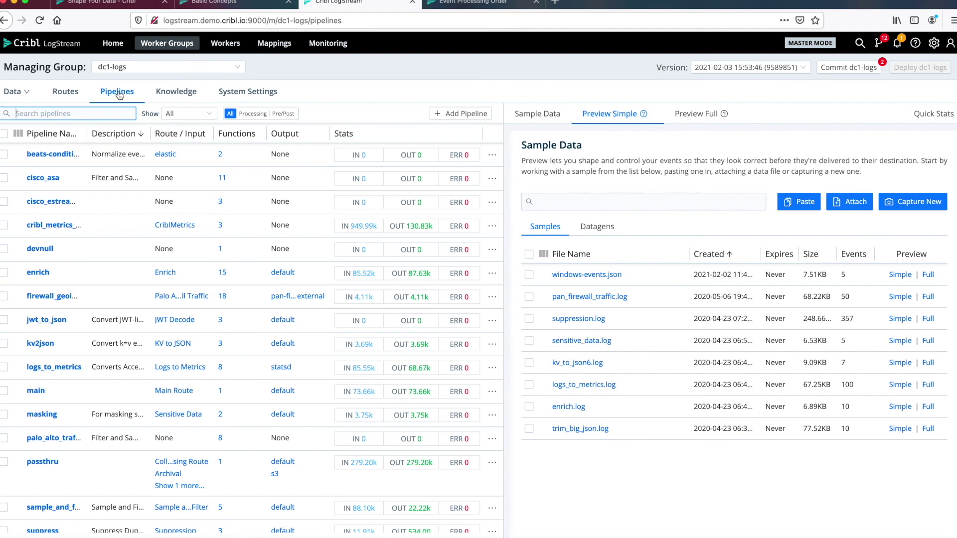
click(208, 1)
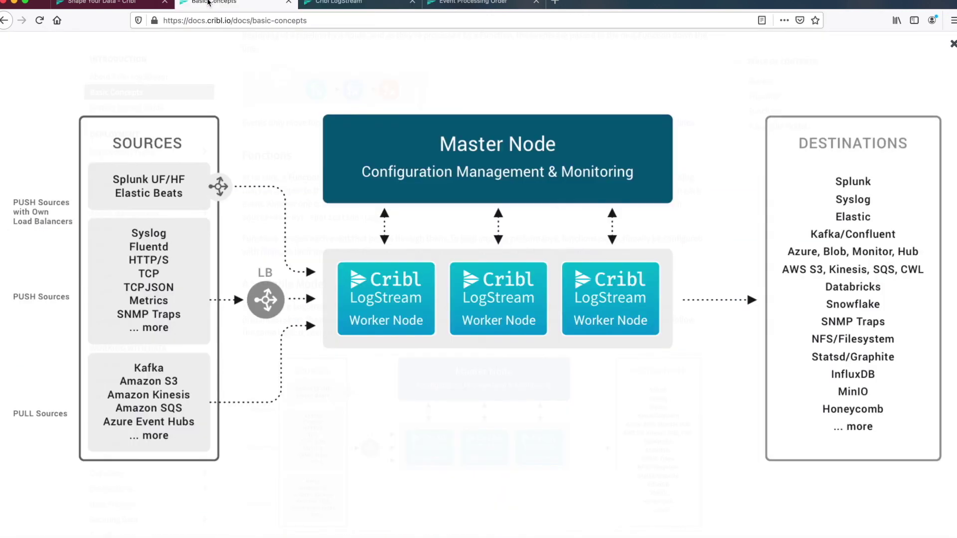